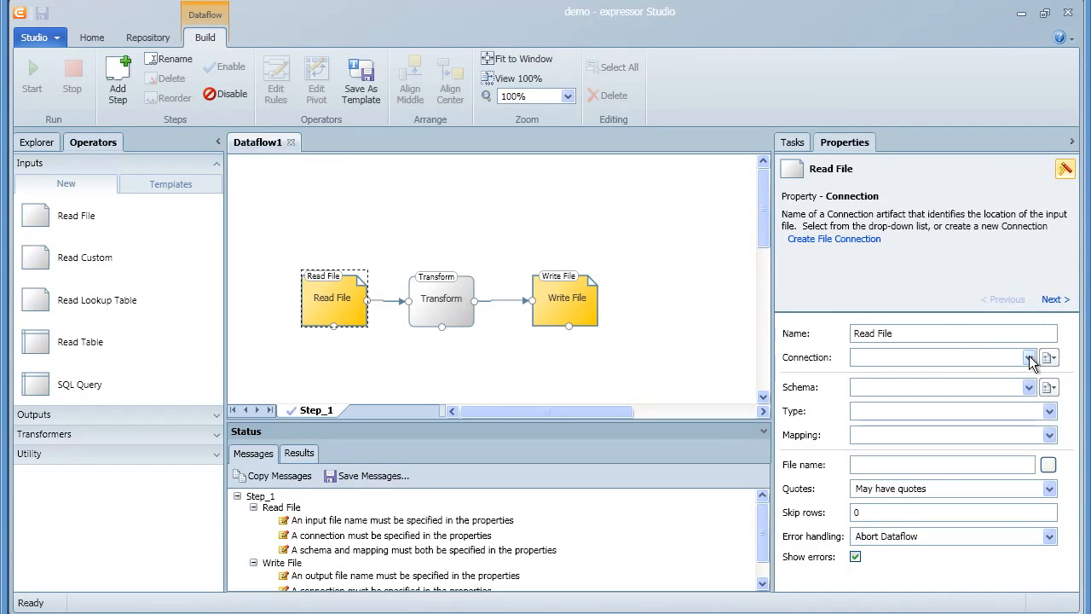
# Assign the FileConnection1 (Project1) connection and the PresidentsSchema (Project1) schema to the Read File operator.
pyautogui.click(1029, 358)
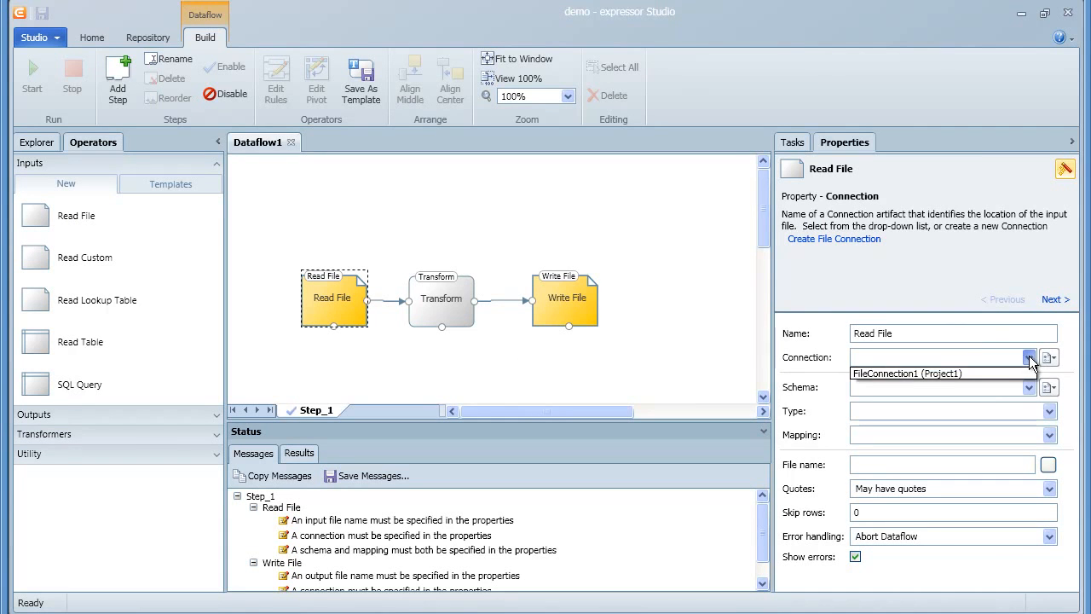
pyautogui.click(1017, 370)
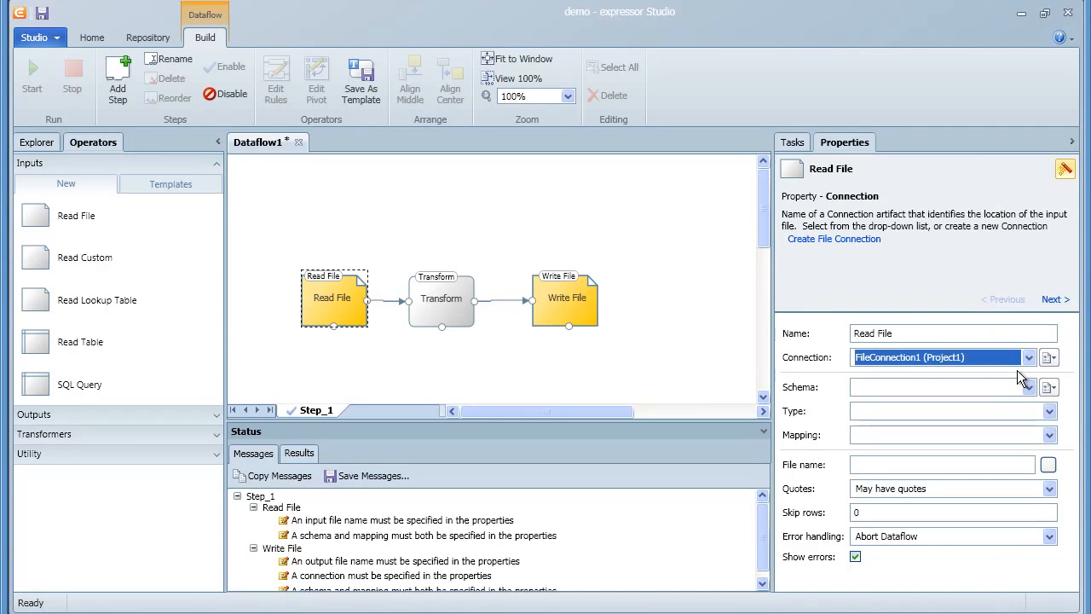
pyautogui.click(1028, 387)
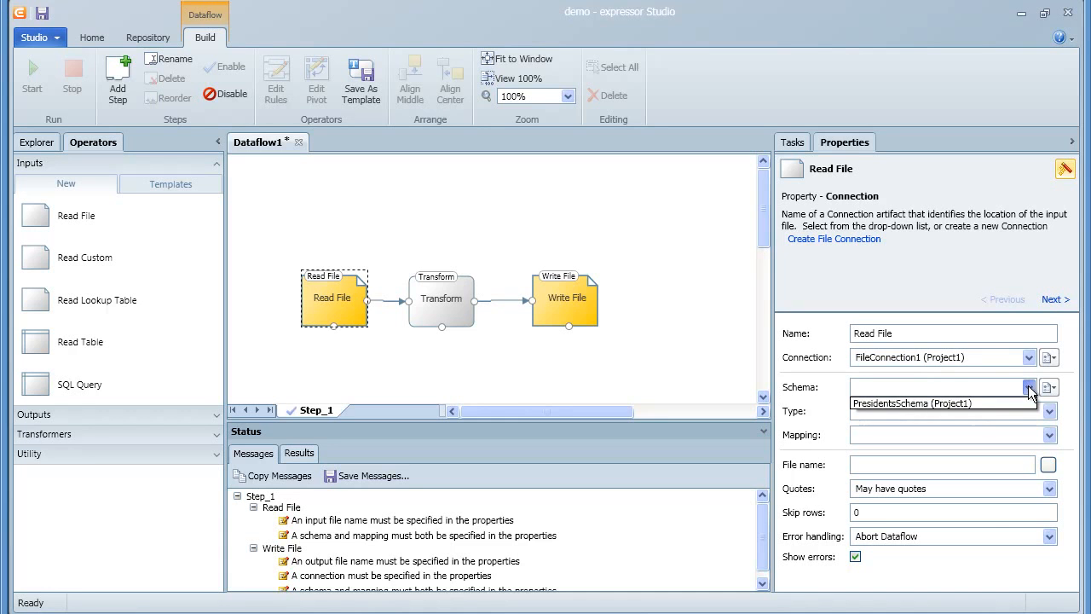
pyautogui.click(1018, 404)
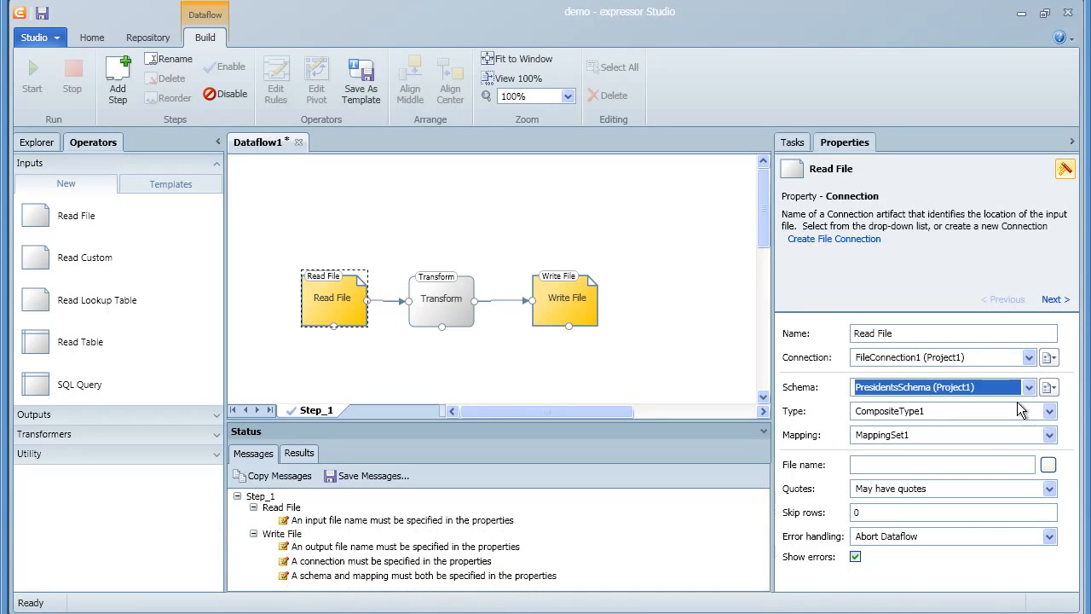
# Choose presidents.dat from the data folder as the Read File operator's input file.
pyautogui.click(1048, 465)
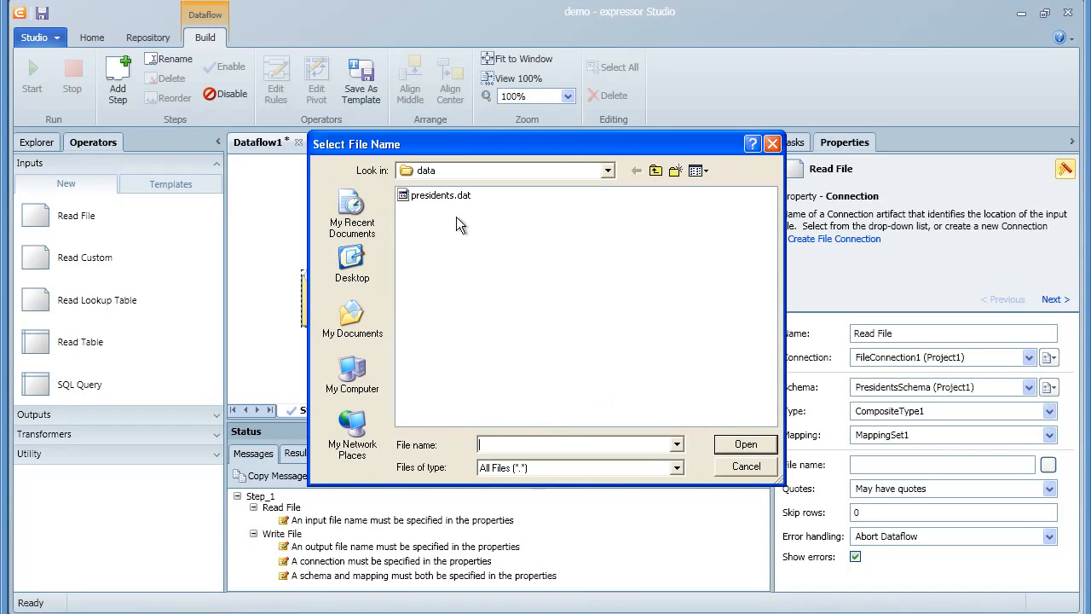
pyautogui.click(443, 198)
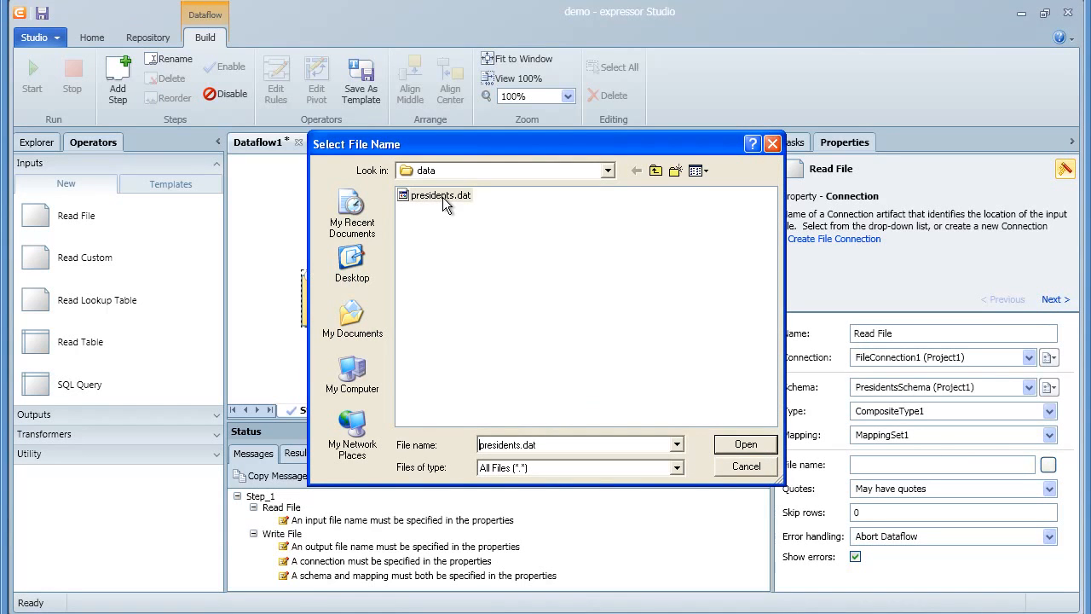
pyautogui.click(443, 197)
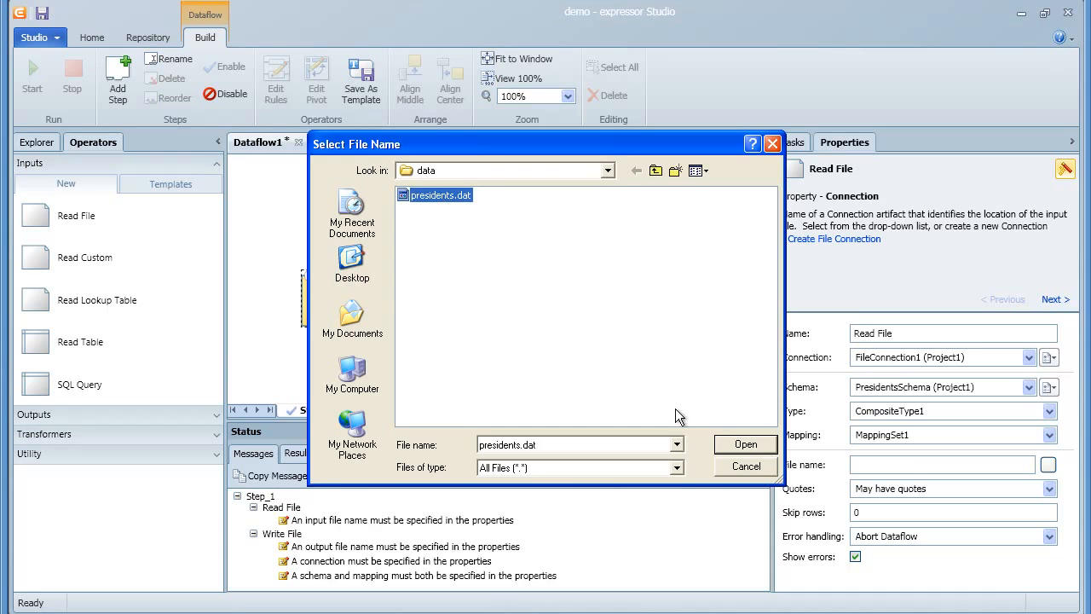
pyautogui.click(740, 450)
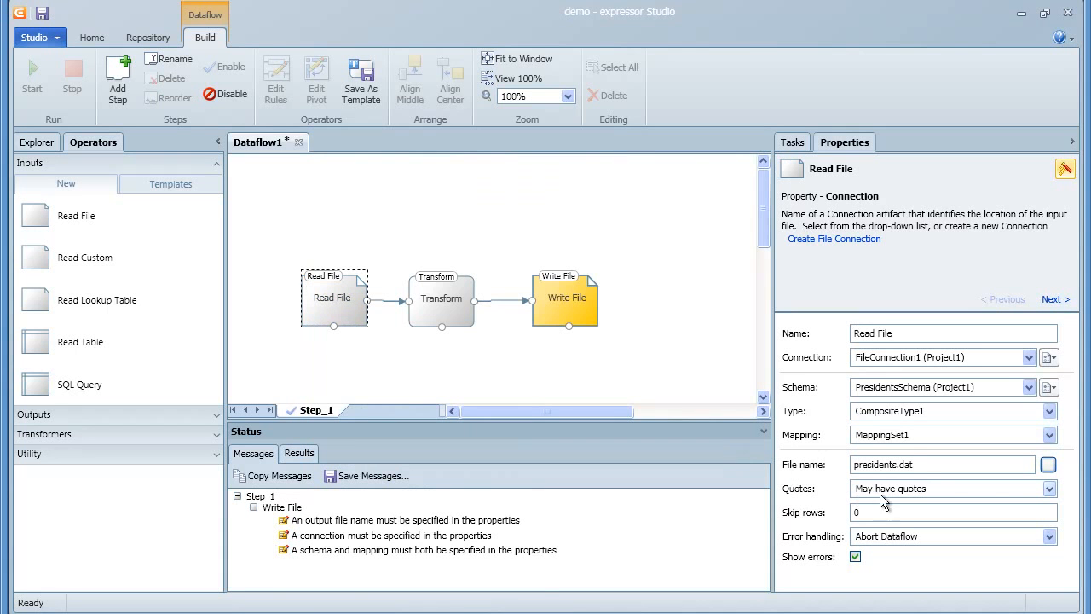
# Keep the Read File operator's quotes option at May have quotes and set it to skip 1 row.
pyautogui.click(1049, 488)
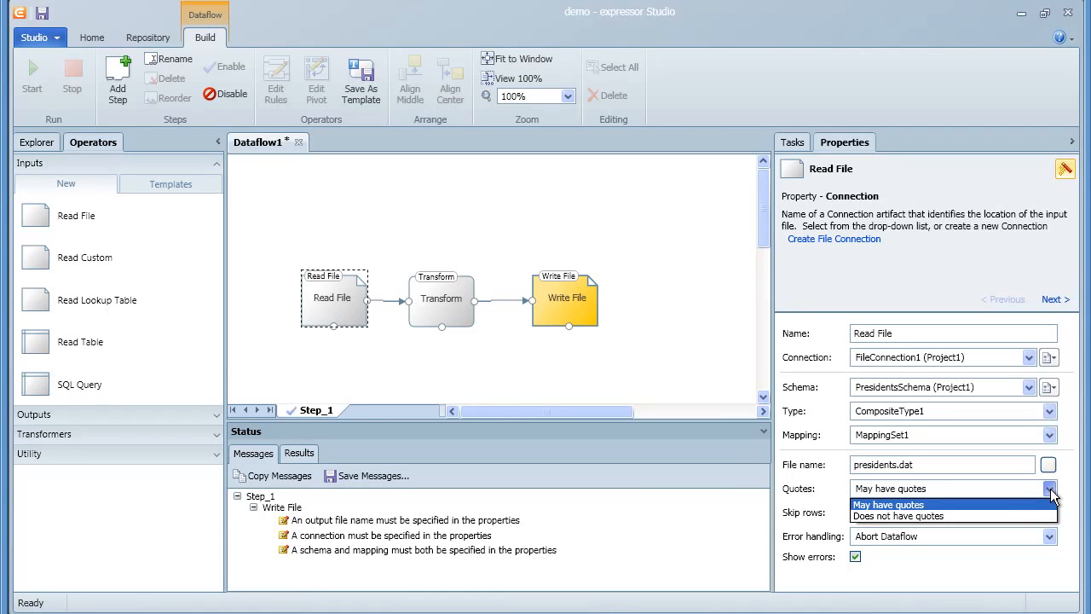
pyautogui.click(1018, 505)
pyautogui.click(922, 514)
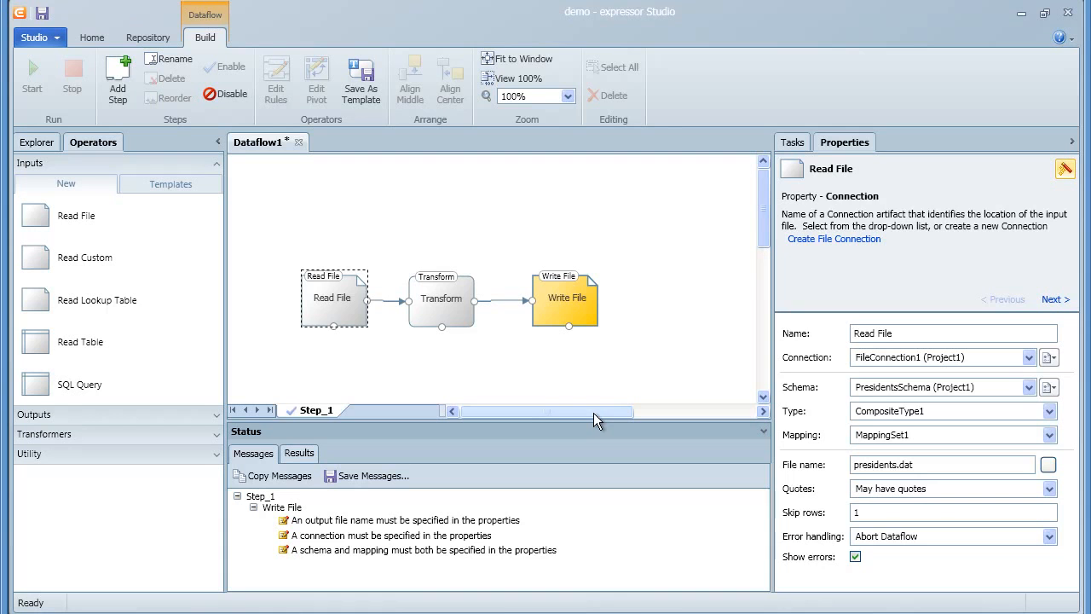
# Open the Transform operator's rules and block the transfer of the last_name and first_name input attributes.
pyautogui.click(460, 317)
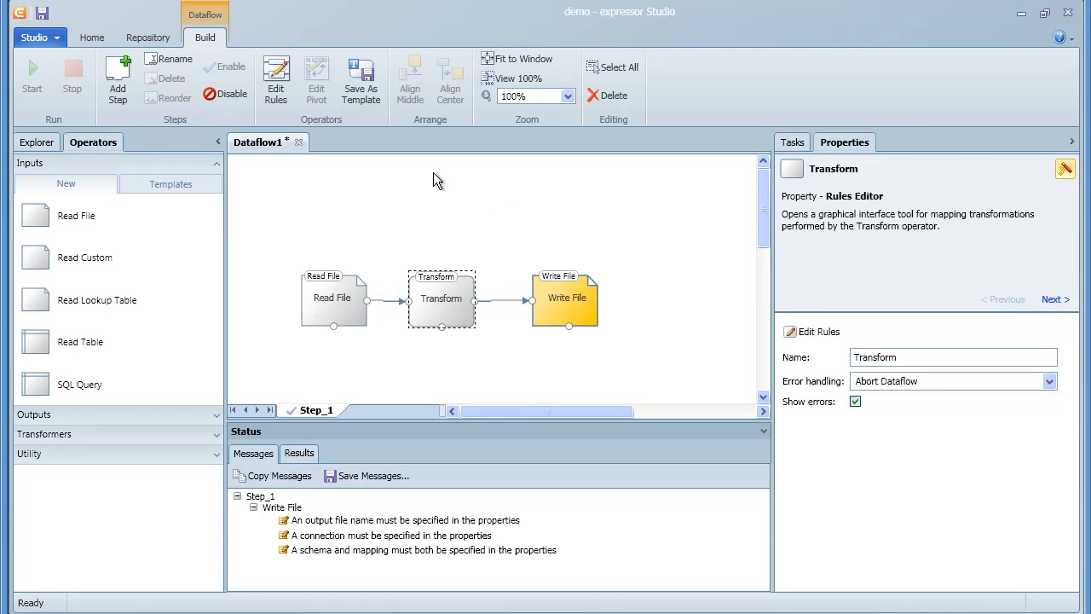
pyautogui.click(276, 95)
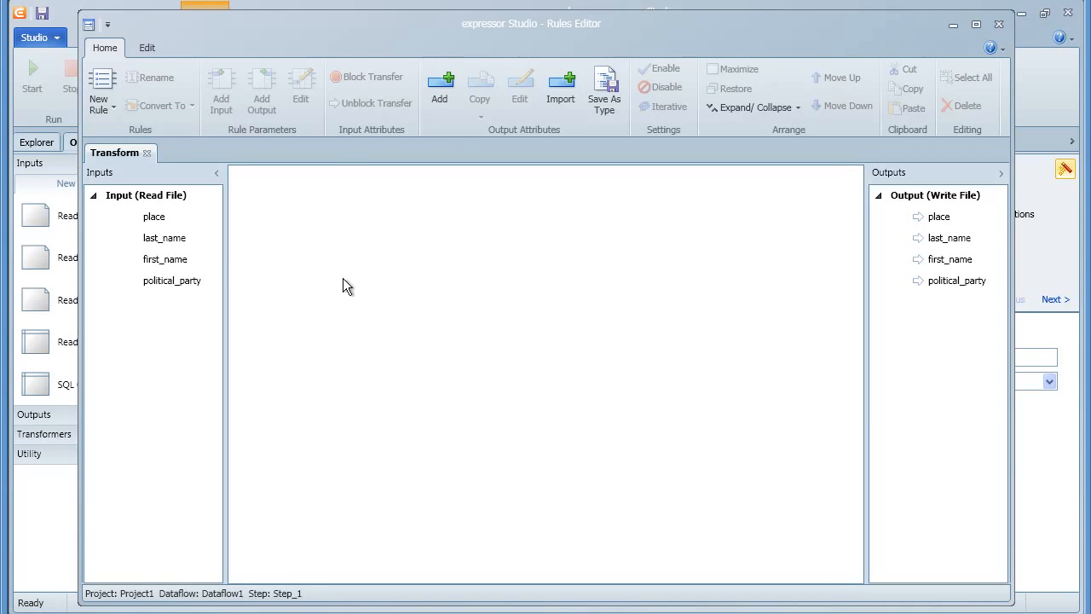
pyautogui.click(182, 237)
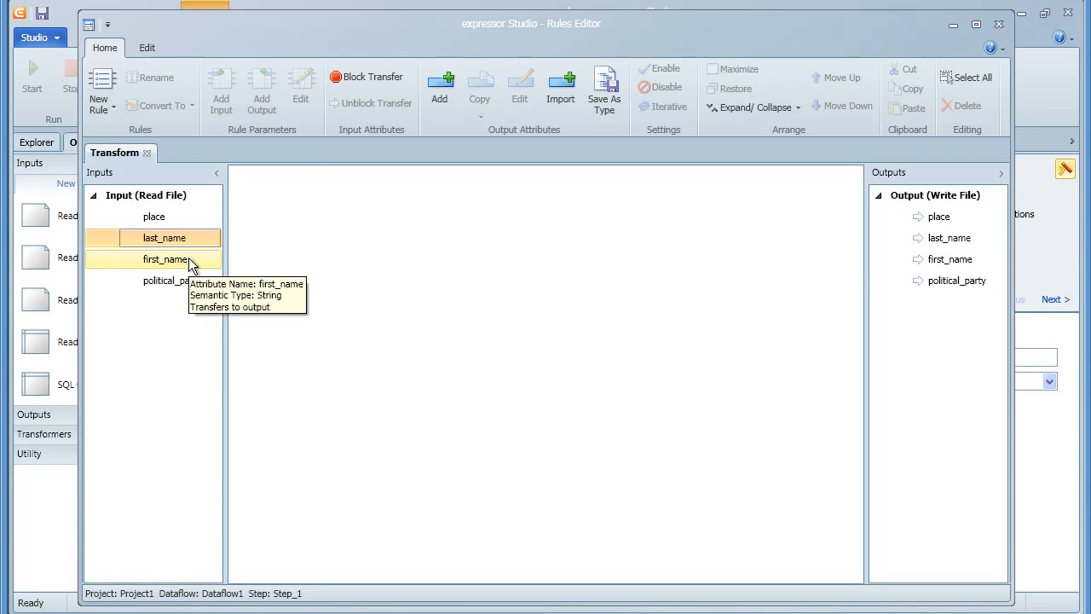
pyautogui.keyDown('ctrl'); pyautogui.click(188, 259); pyautogui.keyUp('ctrl')
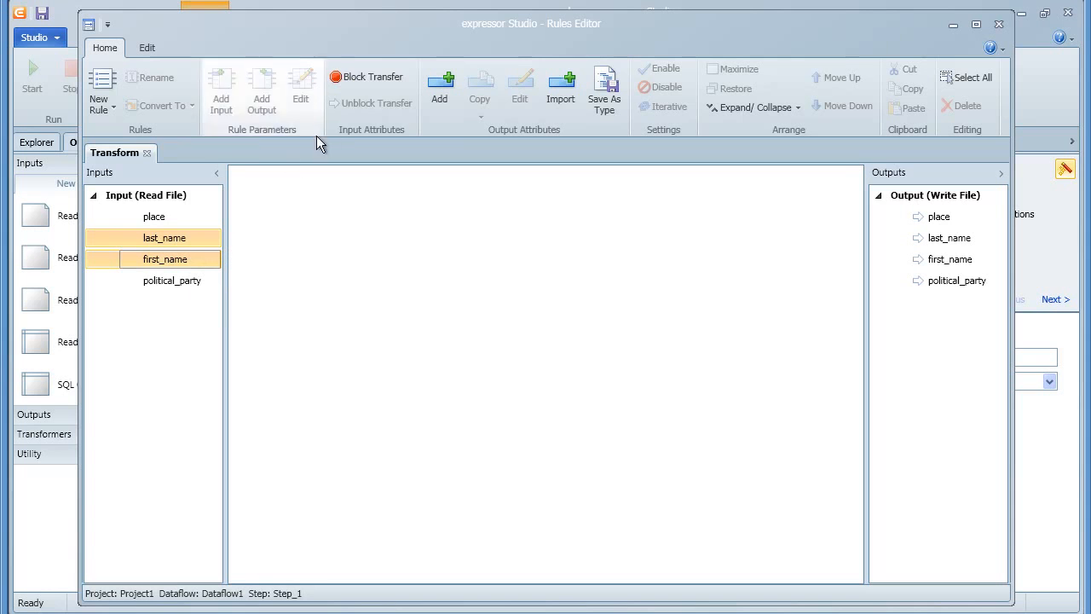
pyautogui.click(358, 75)
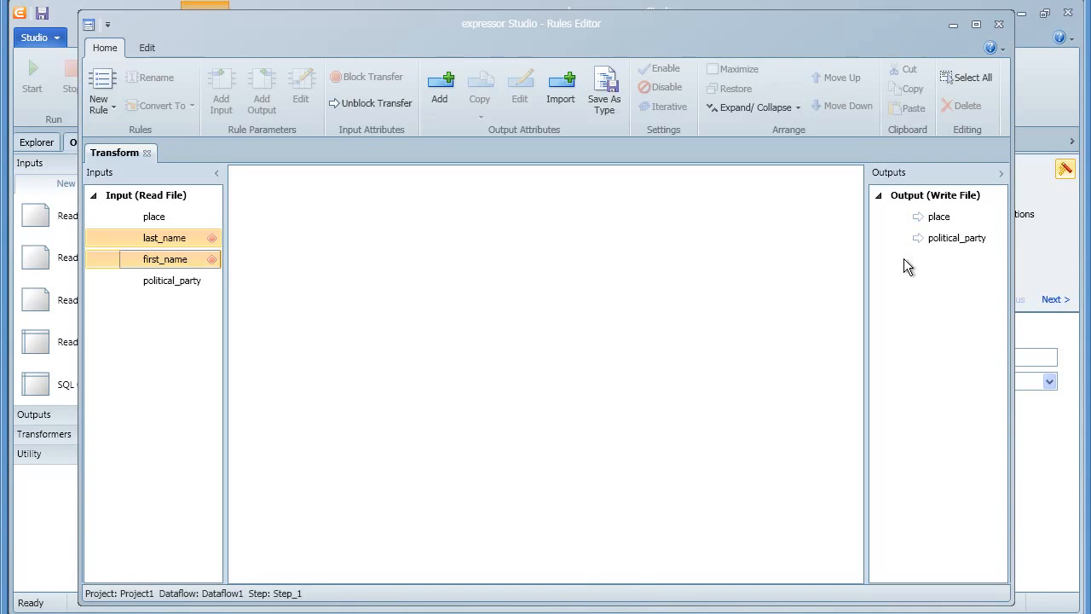
# Add a String output attribute named full_name and move it up above political_party.
pyautogui.click(899, 196)
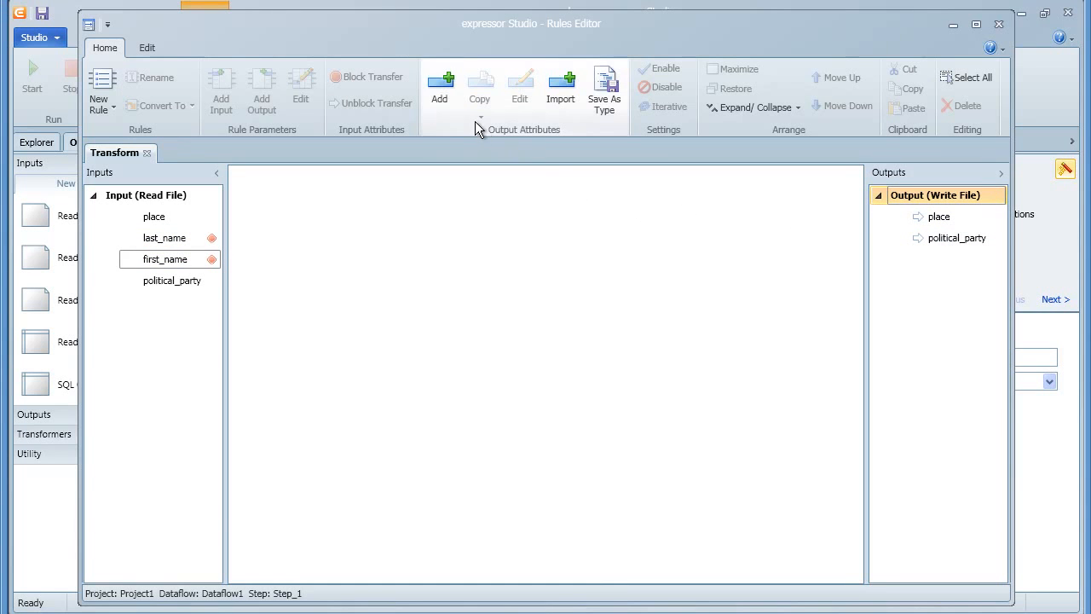
pyautogui.click(442, 92)
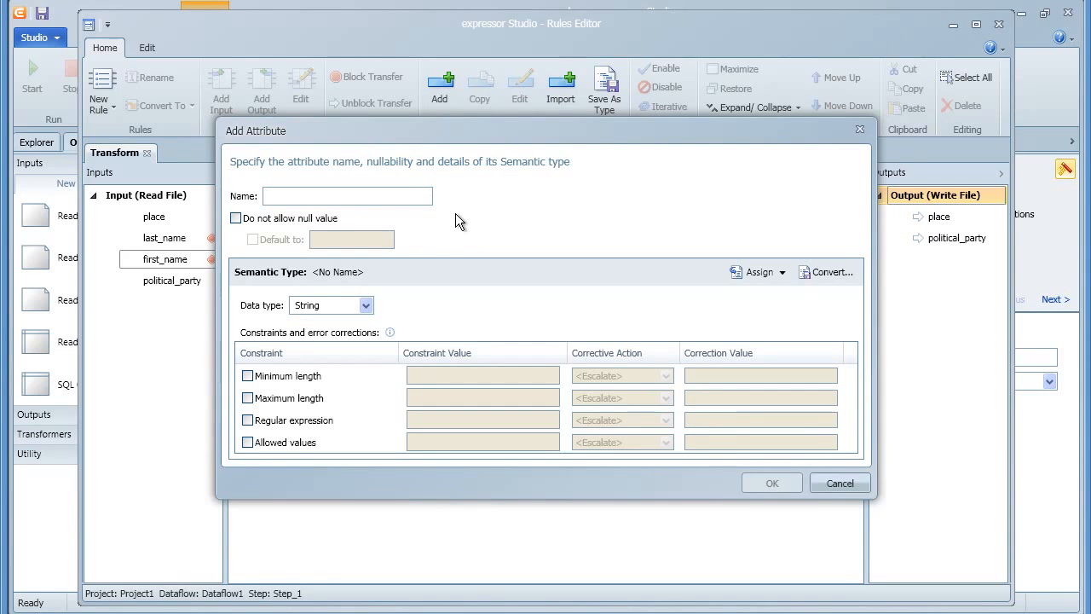
pyautogui.write('ful')
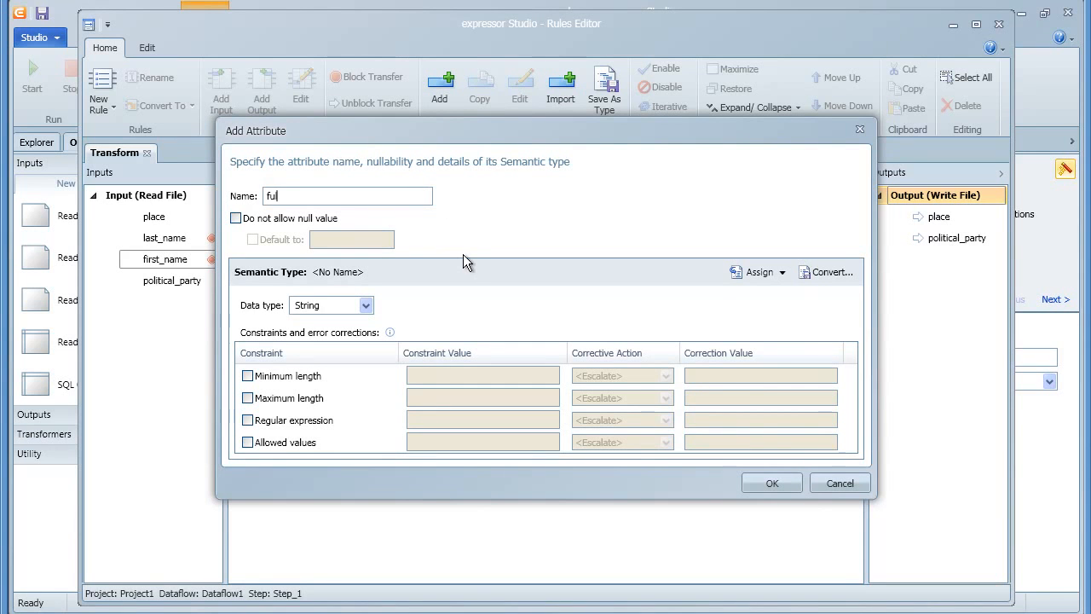
pyautogui.write('l_name')
pyautogui.click(772, 483)
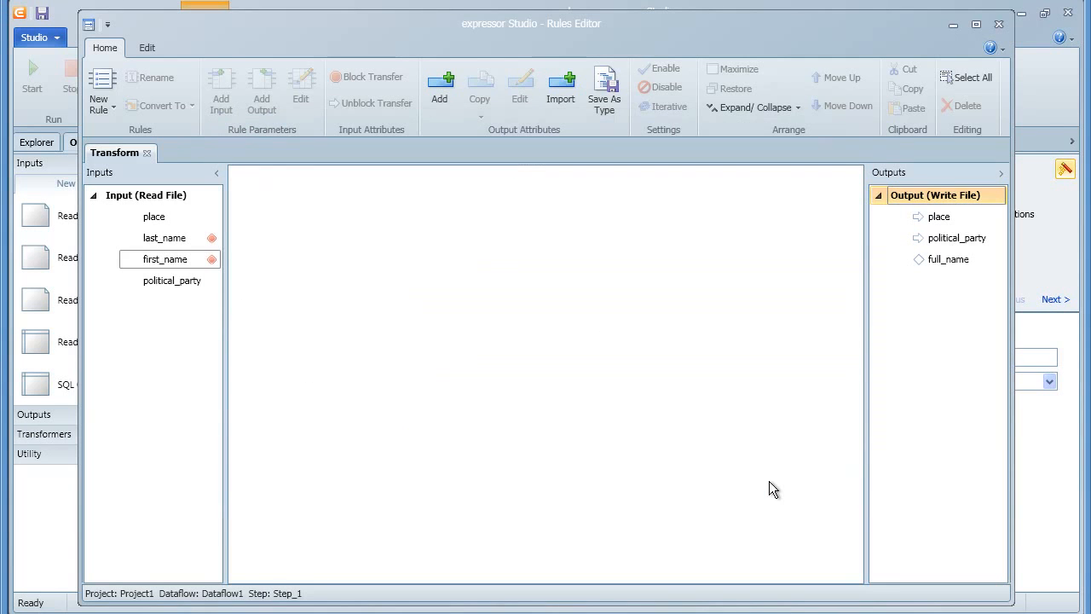
pyautogui.click(934, 259)
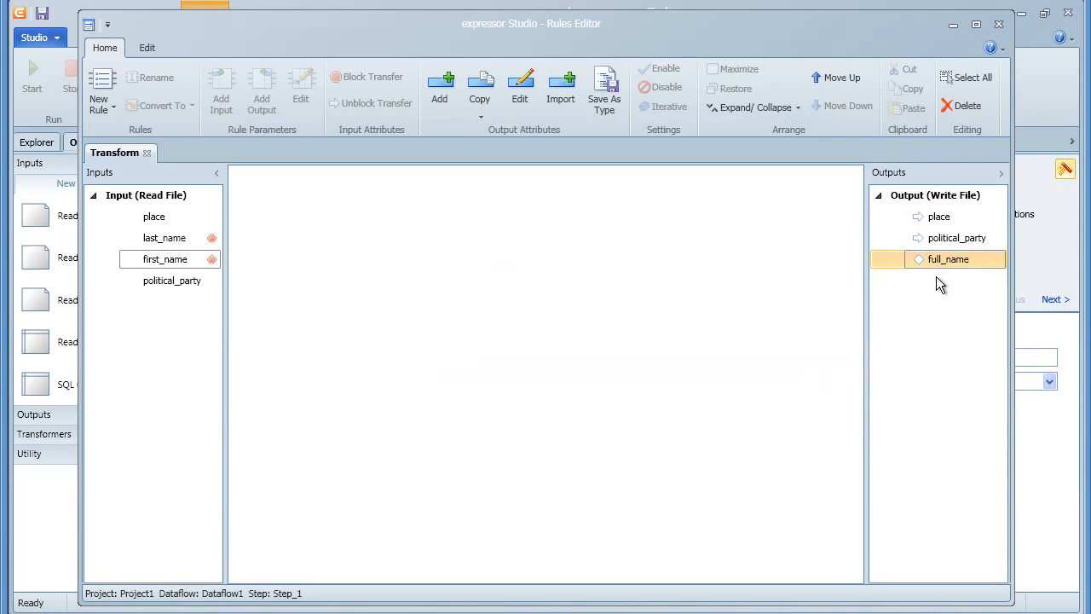
pyautogui.click(840, 81)
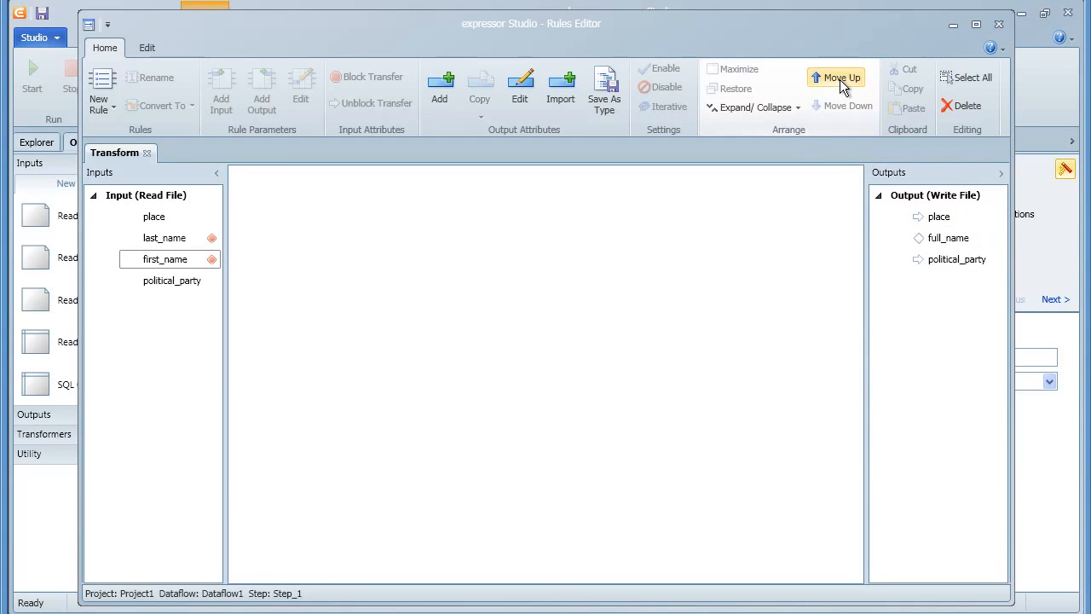
# Save the Write File output attributes as a shared composite type named PresidentName in Project1.0.
pyautogui.click(901, 197)
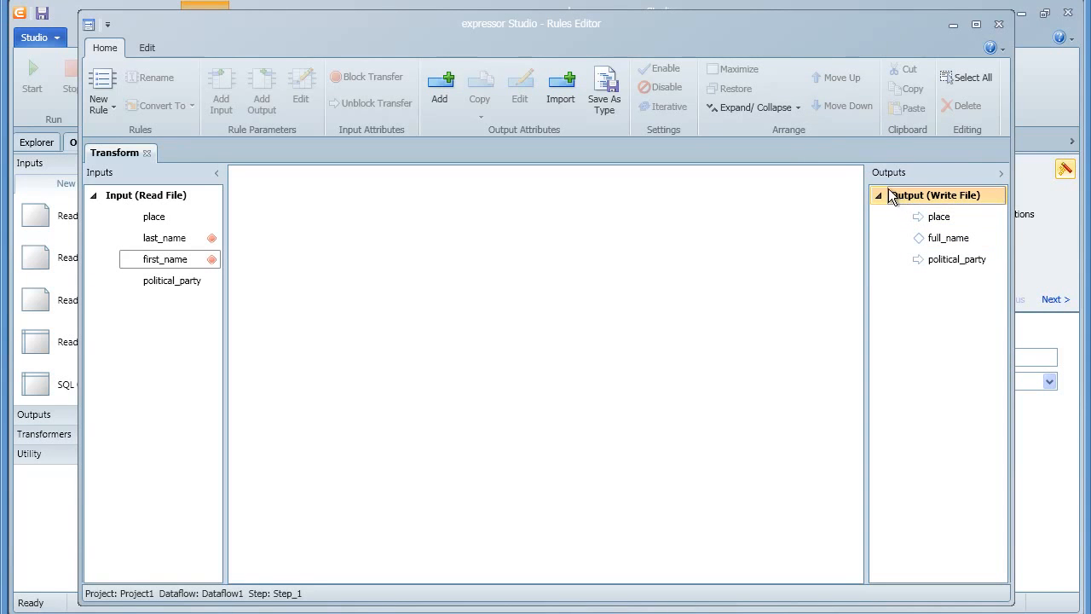
pyautogui.click(606, 95)
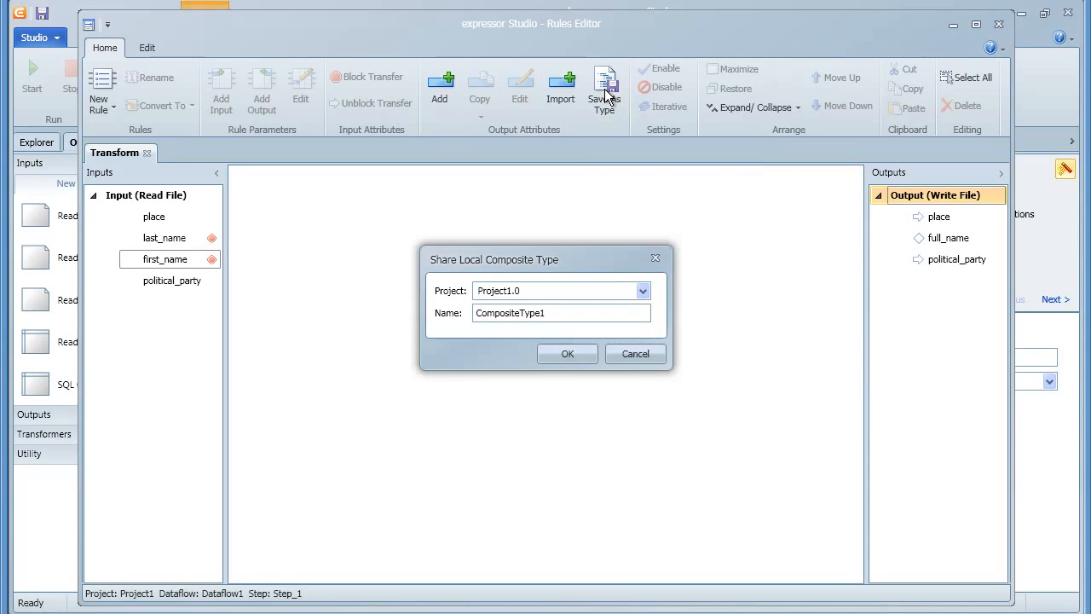
pyautogui.moveTo(568, 312); pyautogui.dragTo(475, 315)
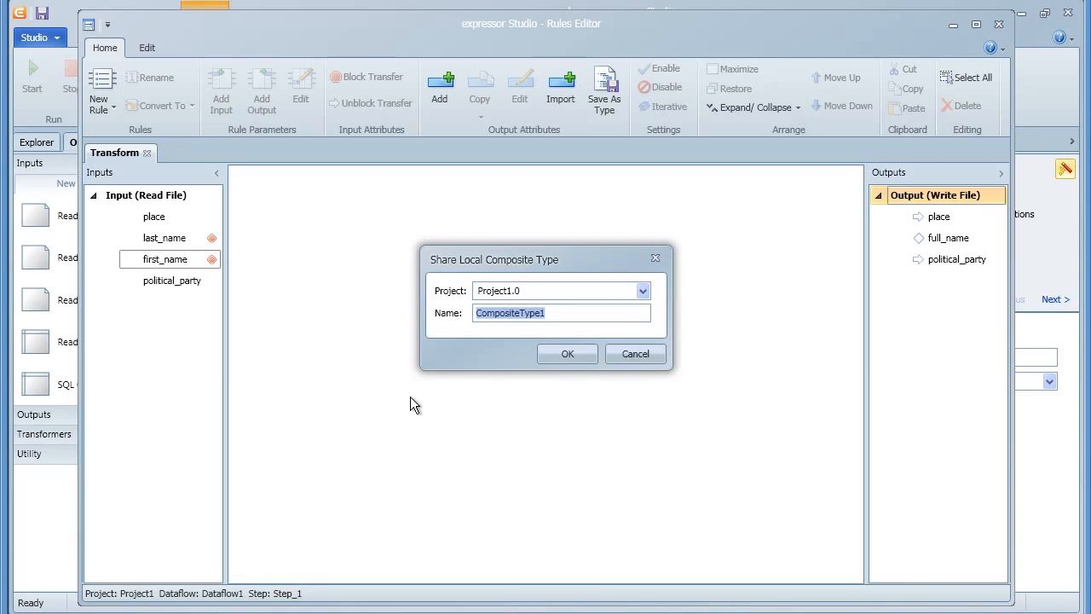
pyautogui.write('Presid')
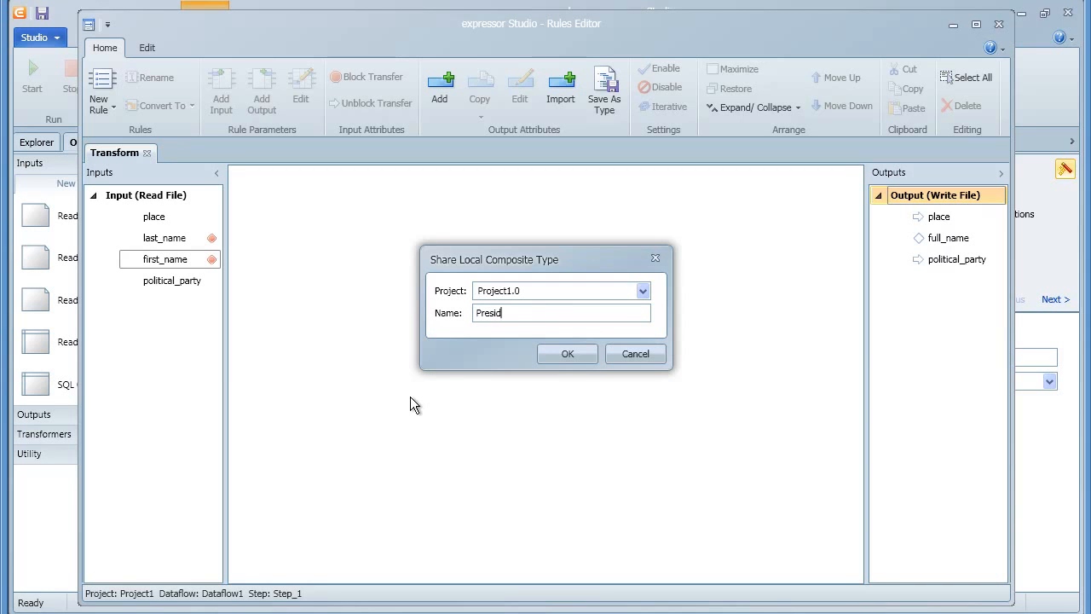
pyautogui.write('entName')
pyautogui.click(550, 356)
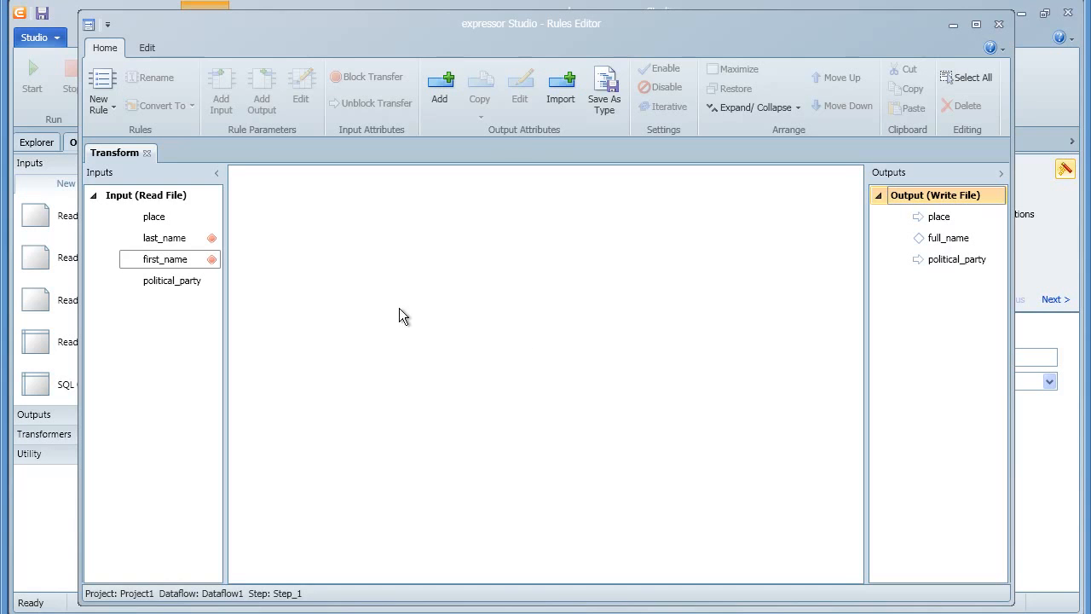
# Create a rule that maps the last_name and first_name inputs to the full_name output.
pyautogui.click(210, 238)
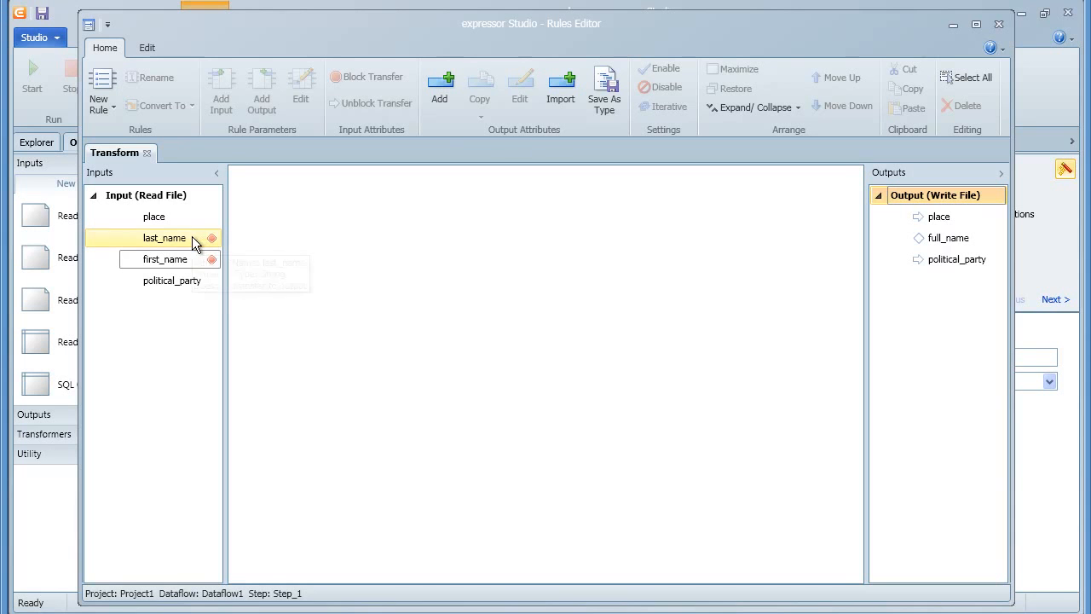
pyautogui.keyDown('ctrl'); pyautogui.click(194, 266); pyautogui.keyUp('ctrl')
pyautogui.moveTo(194, 260); pyautogui.dragTo(946, 243)
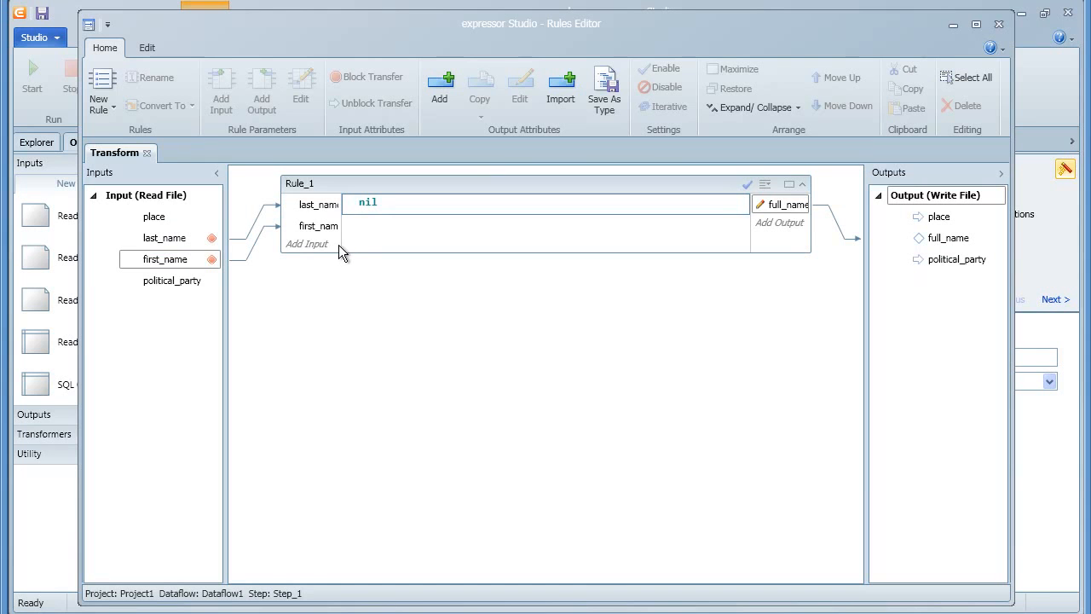
# Widen the rule's input and output parameter columns to fit the attribute names and maximize the rule.
pyautogui.moveTo(342, 244); pyautogui.dragTo(368, 243)
pyautogui.moveTo(753, 245); pyautogui.dragTo(711, 245)
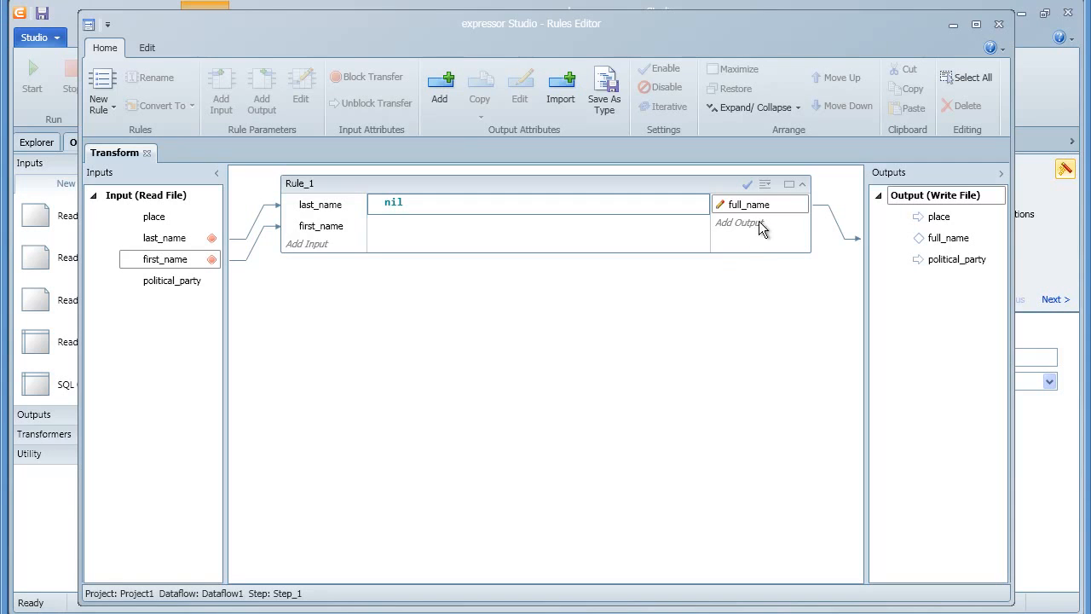
pyautogui.click(789, 184)
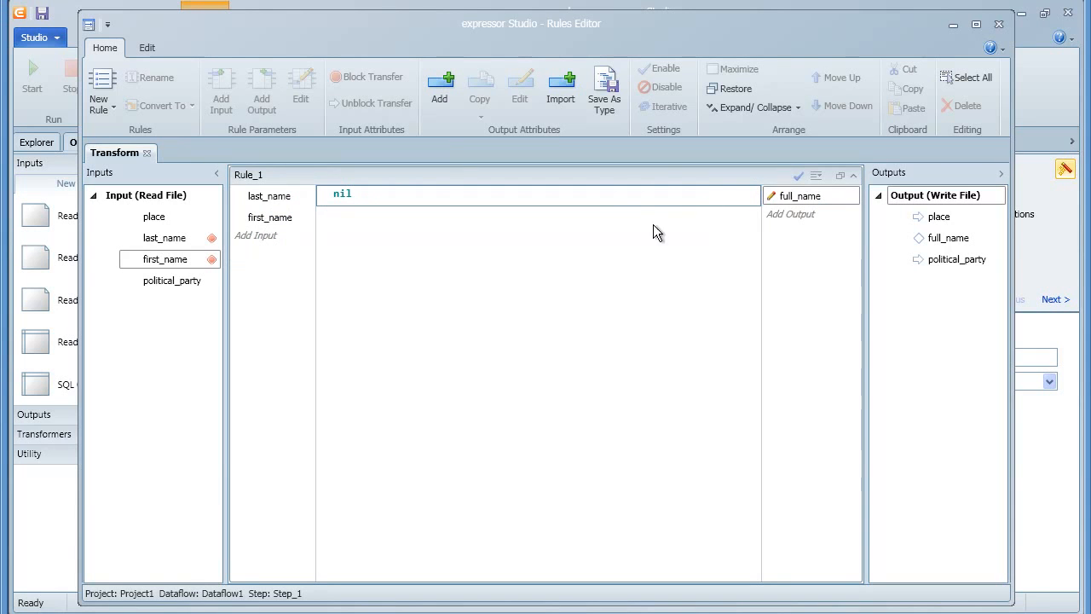
# Replace nil in the full_name expression with the string.concatenate function.
pyautogui.click(595, 194)
pyautogui.press('BackSpace')
pyautogui.press('BackSpace')
pyautogui.press('BackSpace')
pyautogui.write('st')
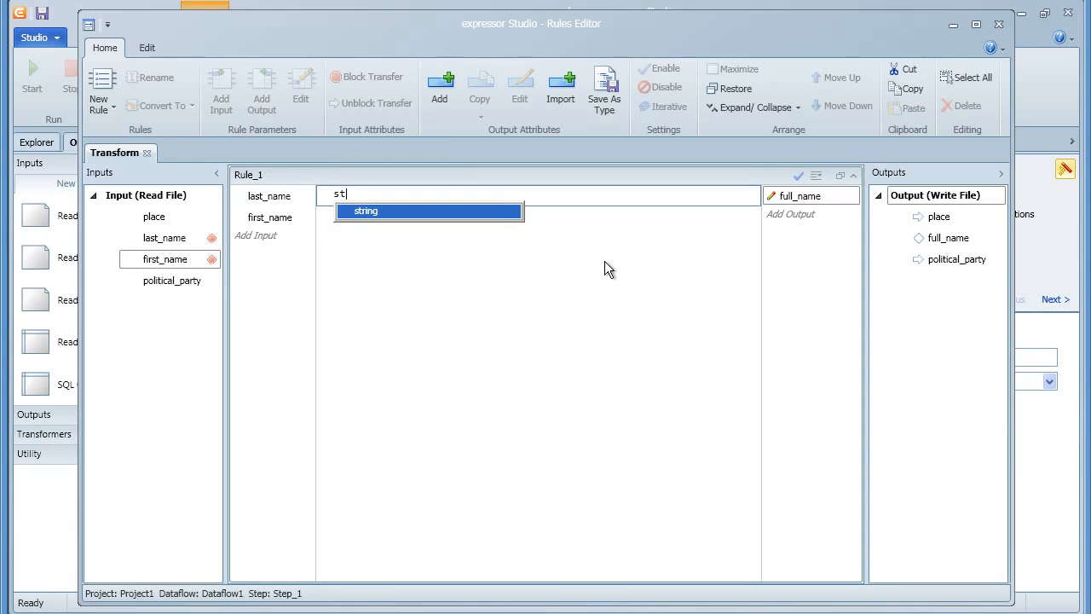
pyautogui.press('Return')
pyautogui.write('.con')
pyautogui.press('Return')
# Add input.first_name as the first argument of the string.concatenate expression.
pyautogui.write('(in')
pyautogui.press('Return')
pyautogui.write('.')
pyautogui.press('Down')
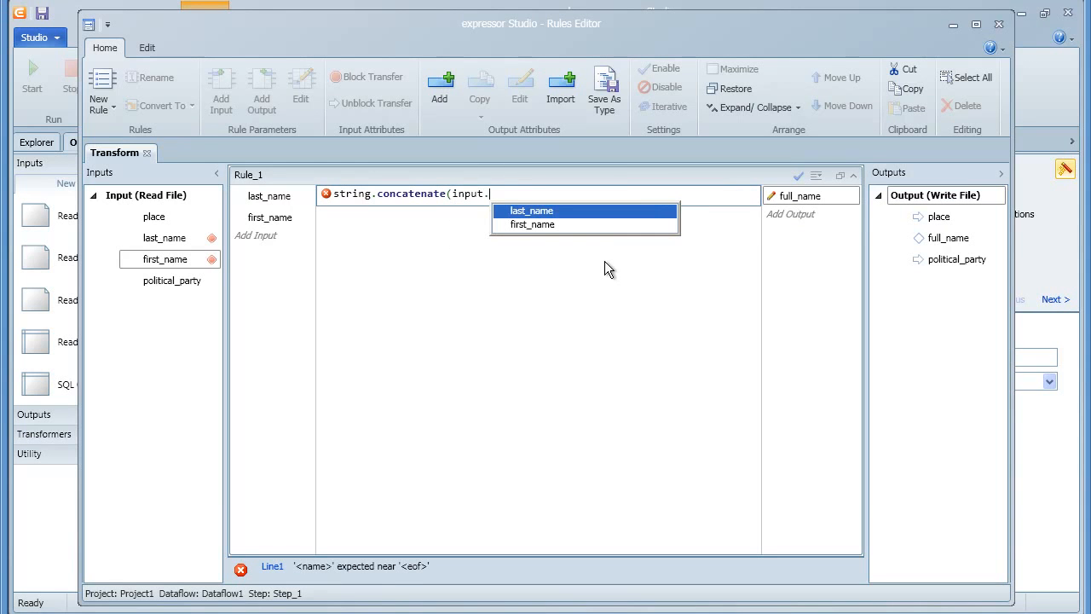
pyautogui.press('Down')
pyautogui.press('Return')
pyautogui.write(',')
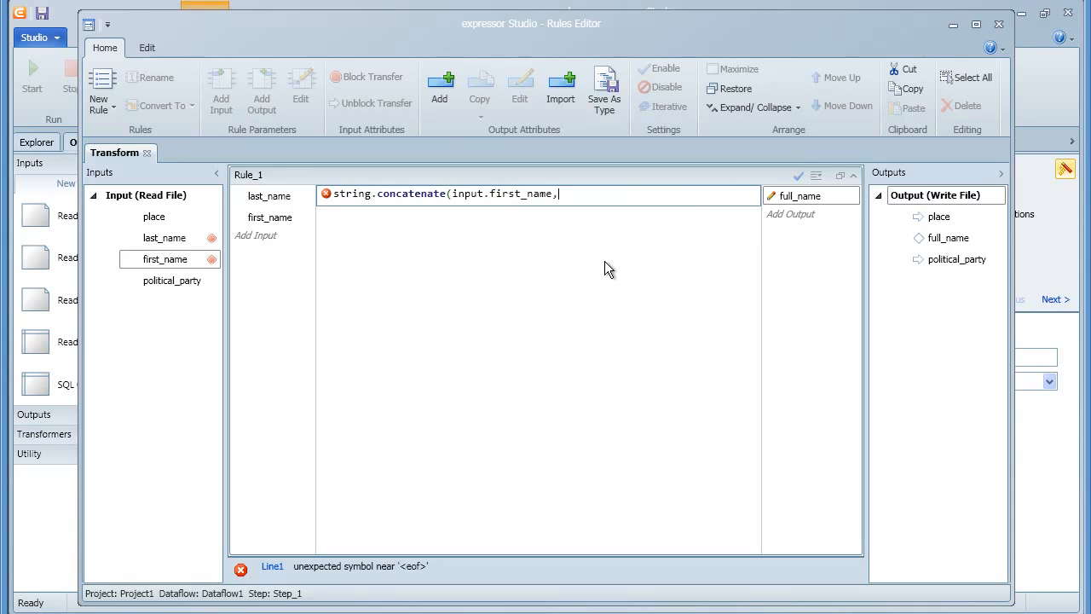
# Complete the concatenate expression with a " " separator and input.last_name as the remaining arguments.
pyautogui.write('" ",')
pyautogui.write('input')
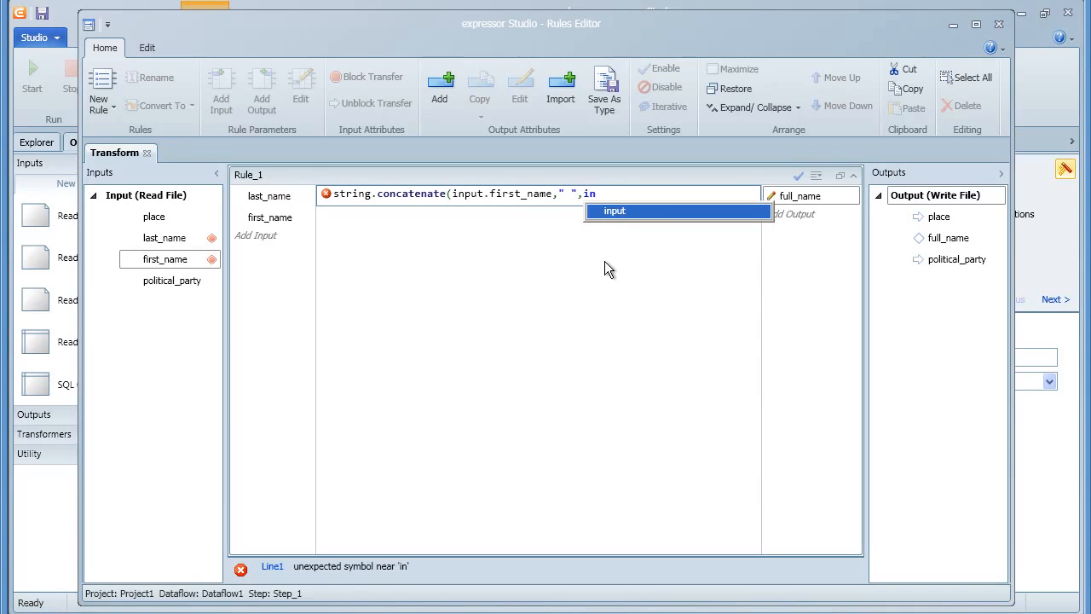
pyautogui.write('.')
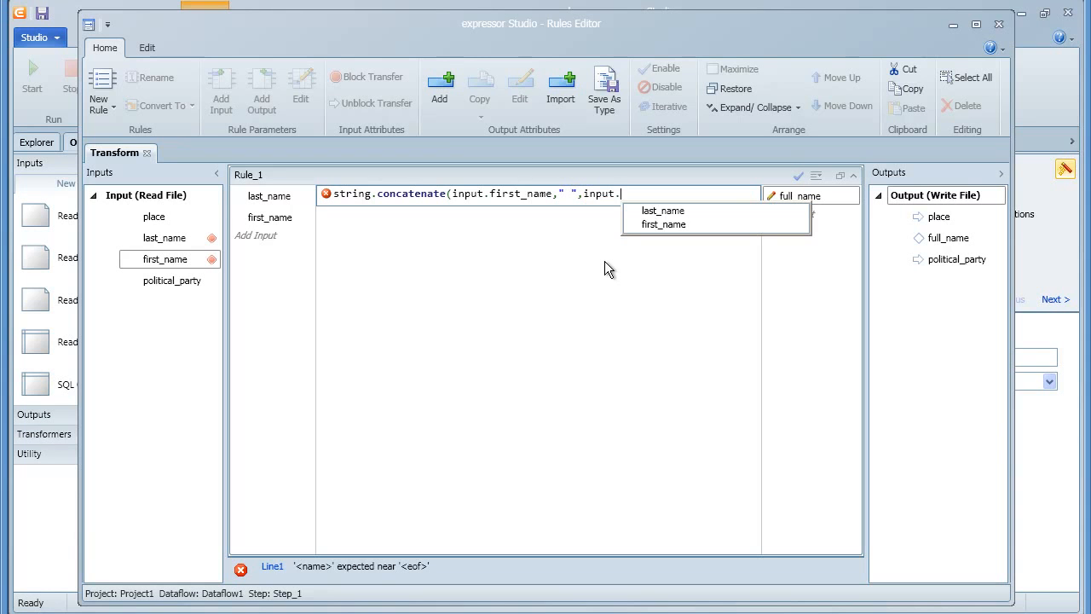
pyautogui.write('l')
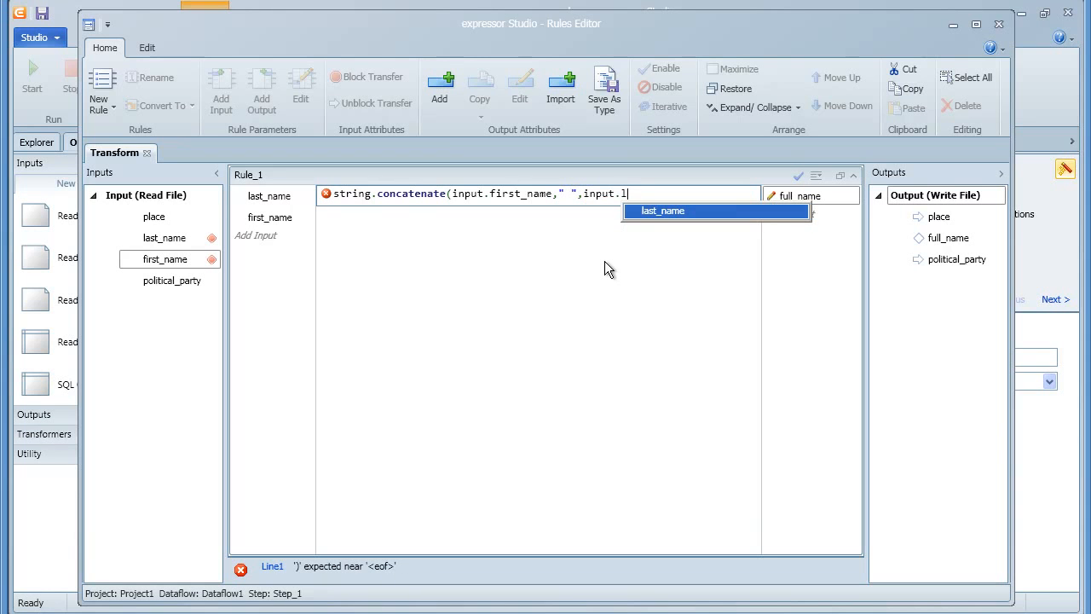
pyautogui.press('Return')
pyautogui.write(')')
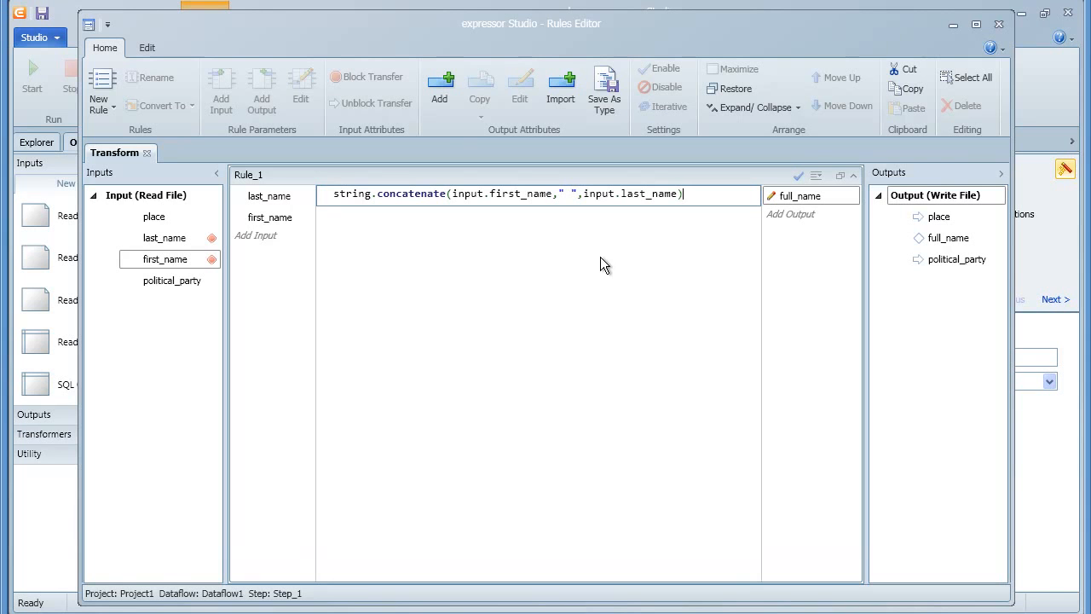
# Restore the maximized rule and close the Rules Editor, then select the PresidentName type among Project1.0's artifacts.
pyautogui.click(840, 174)
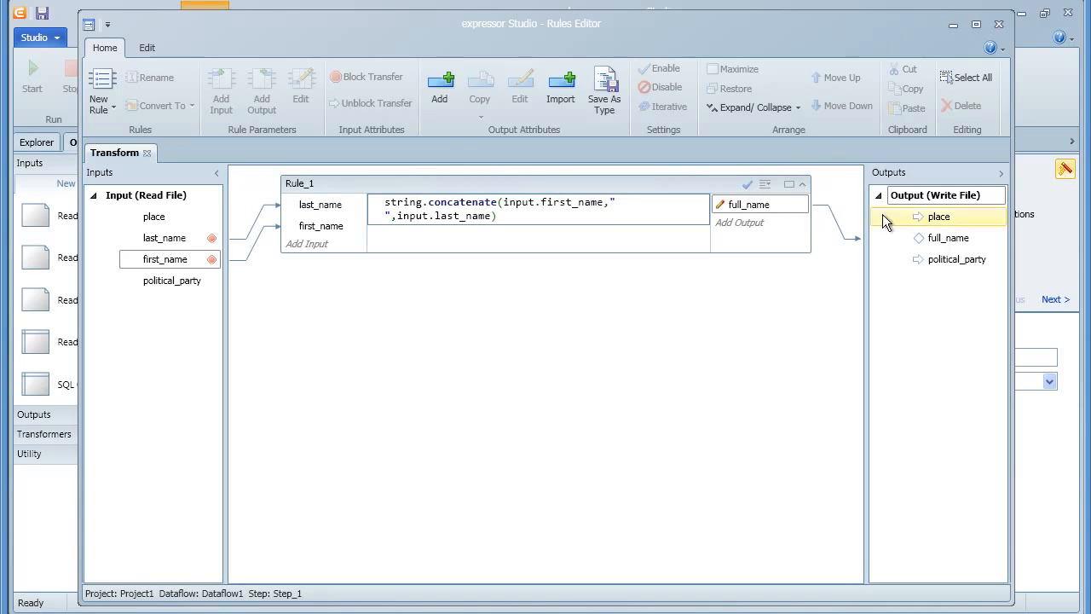
pyautogui.click(1000, 26)
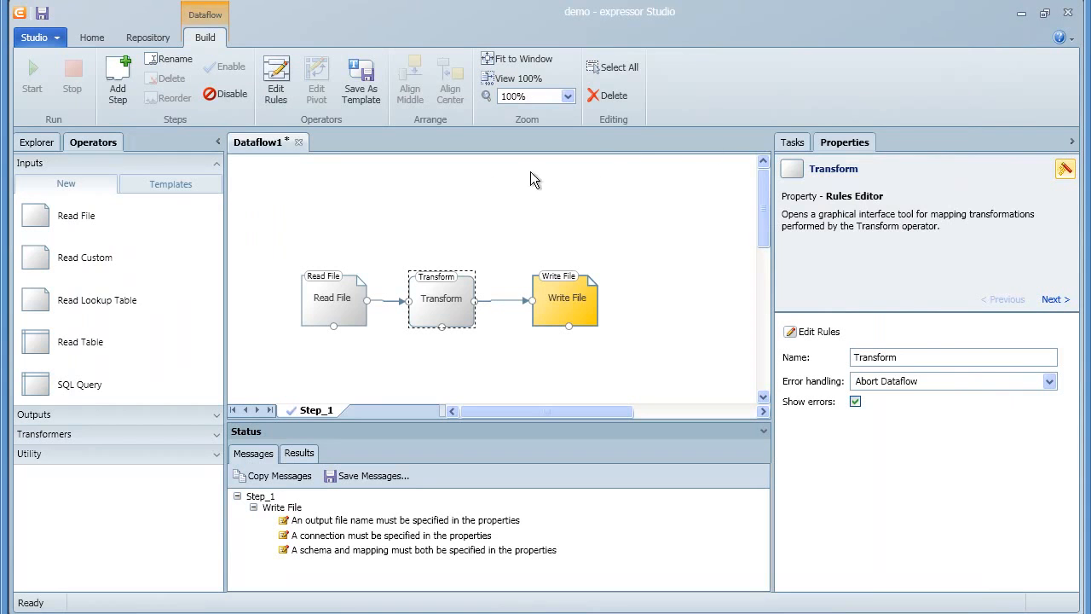
pyautogui.click(38, 143)
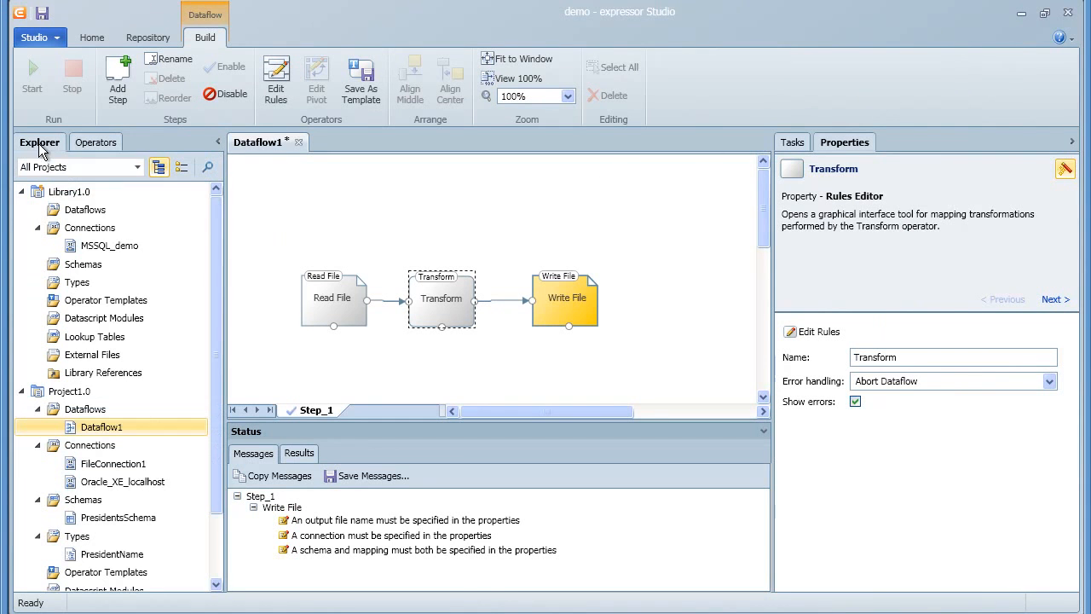
pyautogui.click(113, 556)
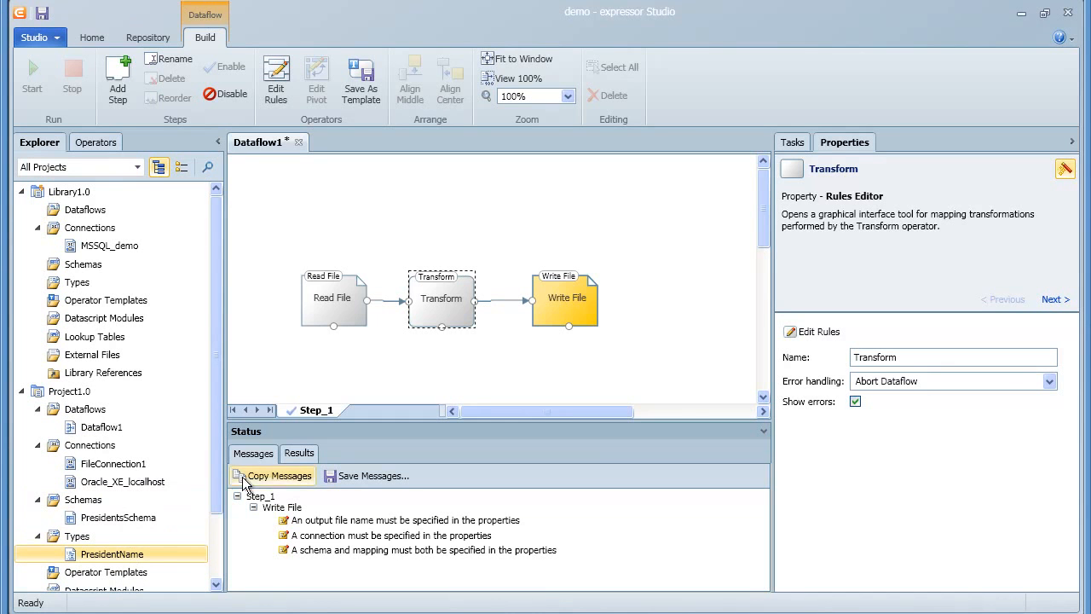
# Set the Write File operator's connection to FileConnection1 (Project1).
pyautogui.click(568, 301)
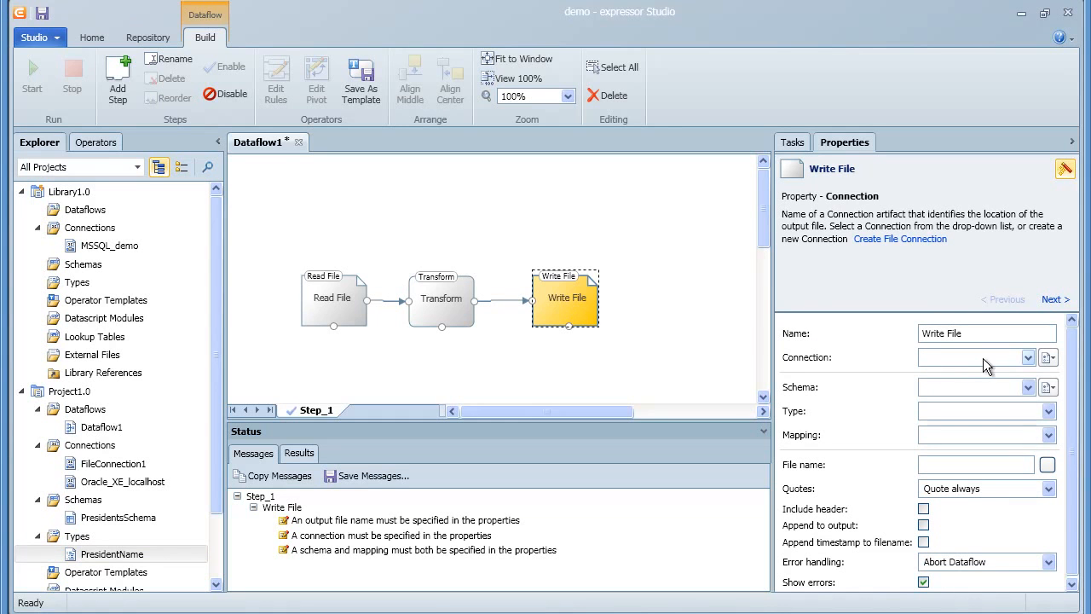
pyautogui.click(1028, 359)
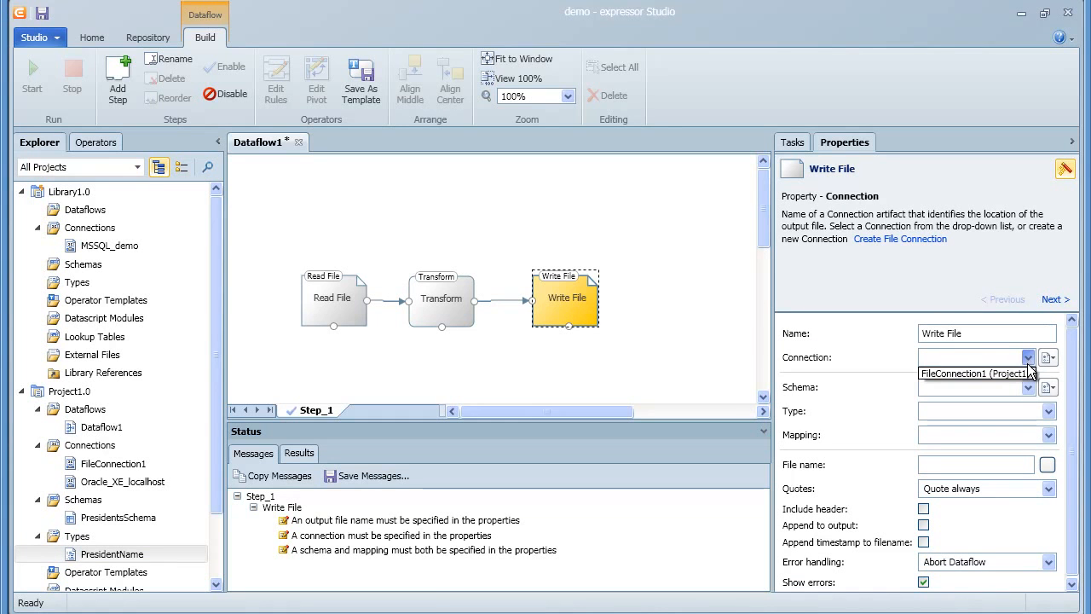
pyautogui.click(1030, 375)
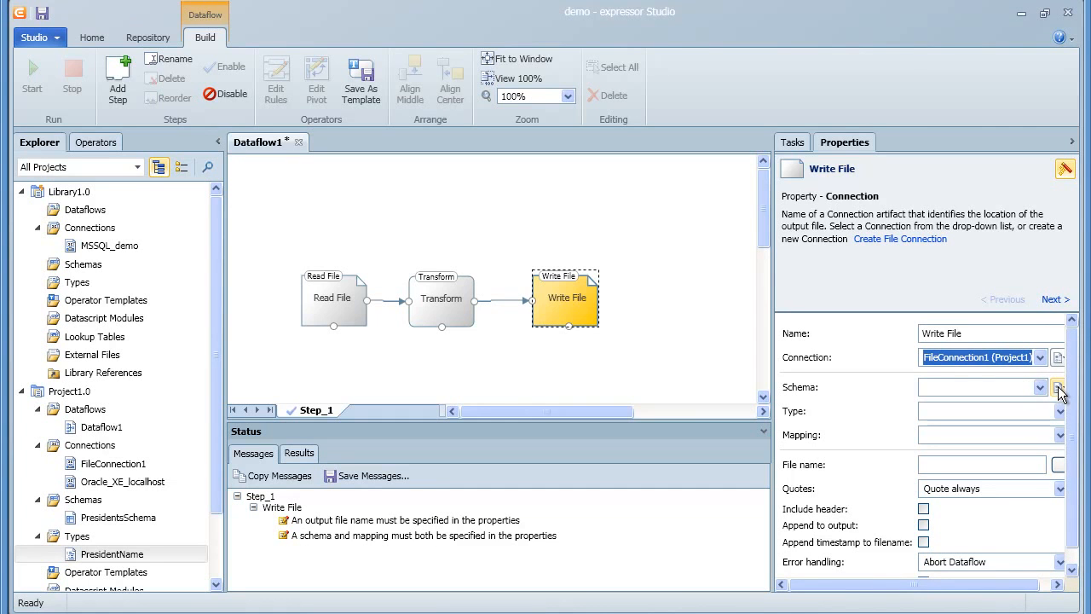
# Create a delimited schema named PresidentNameSchema in Project1.0 from the shared type PresidentName for the Write File operator.
pyautogui.click(1060, 388)
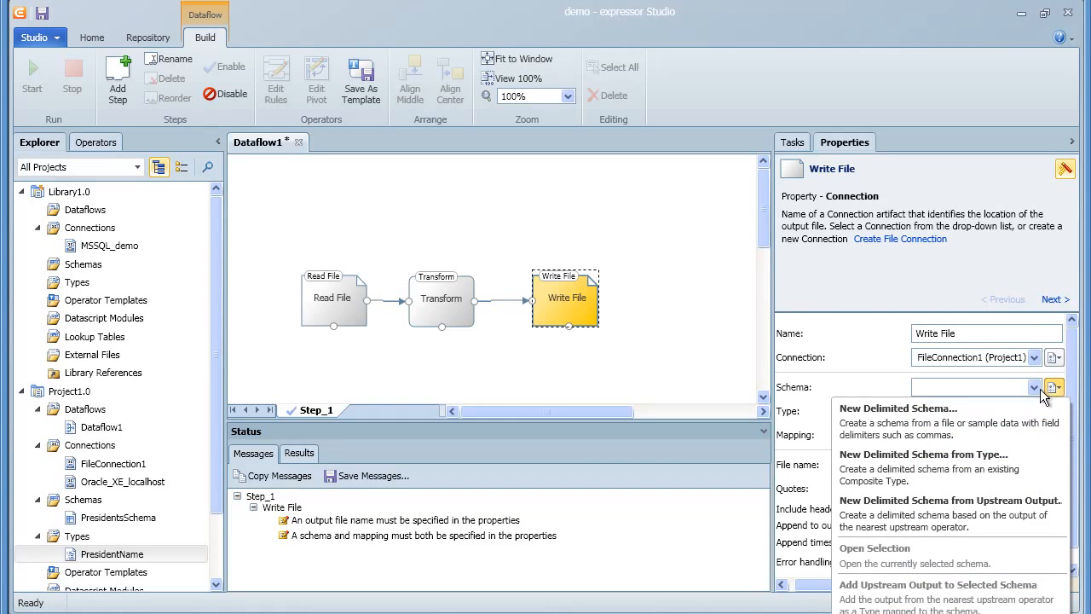
pyautogui.click(984, 467)
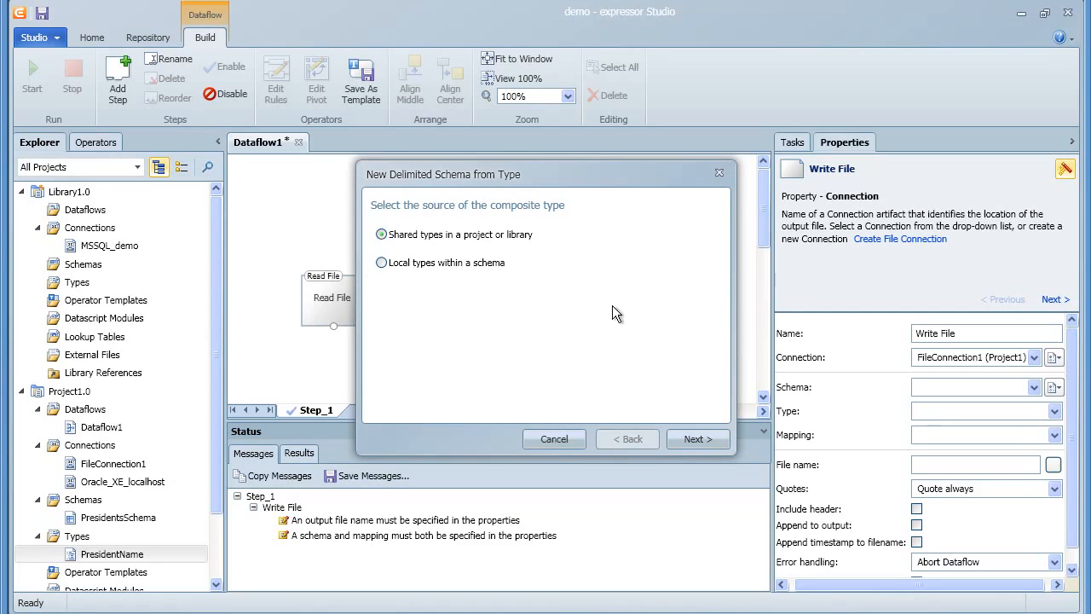
pyautogui.click(690, 436)
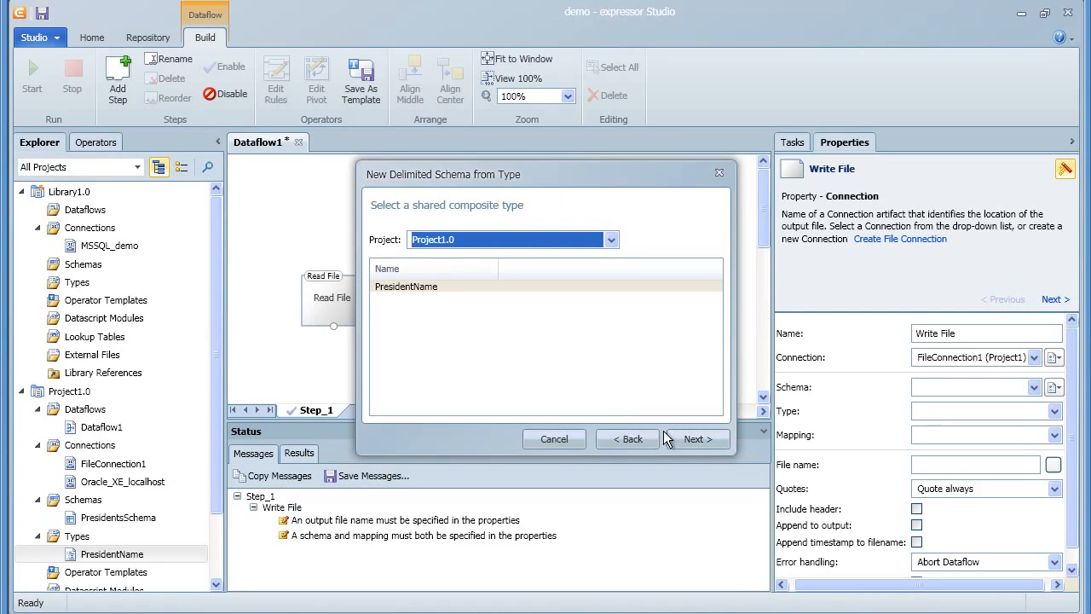
pyautogui.click(423, 286)
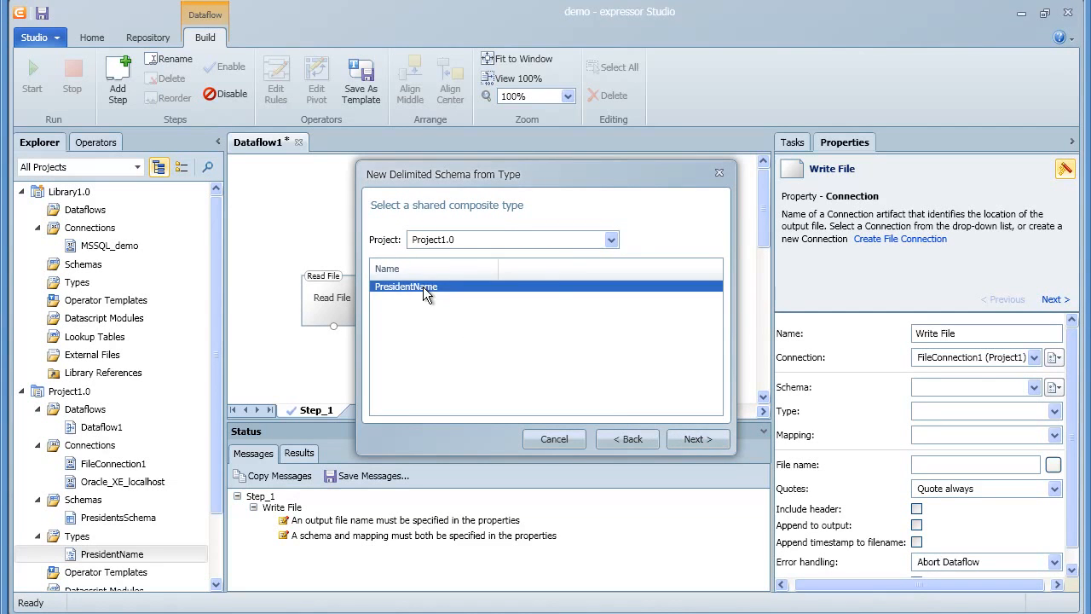
pyautogui.click(698, 441)
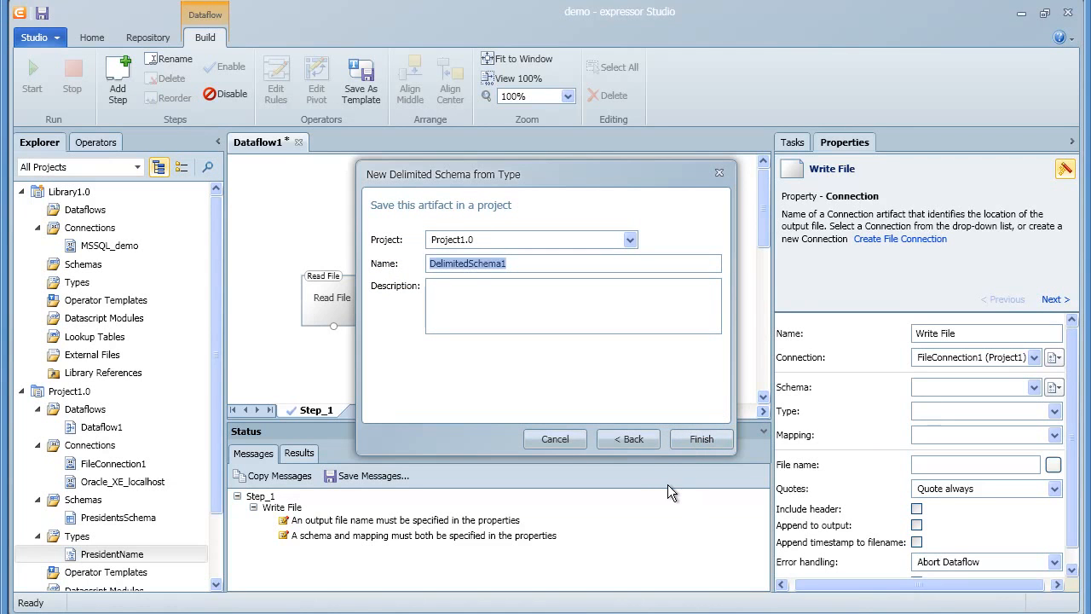
pyautogui.write('Presid')
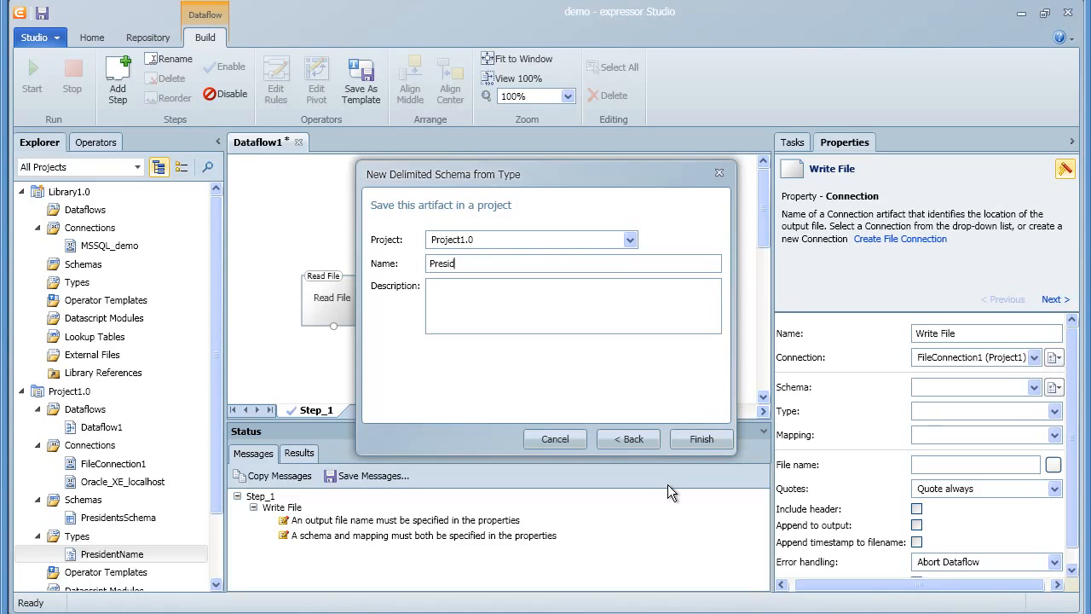
pyautogui.write('entNameS')
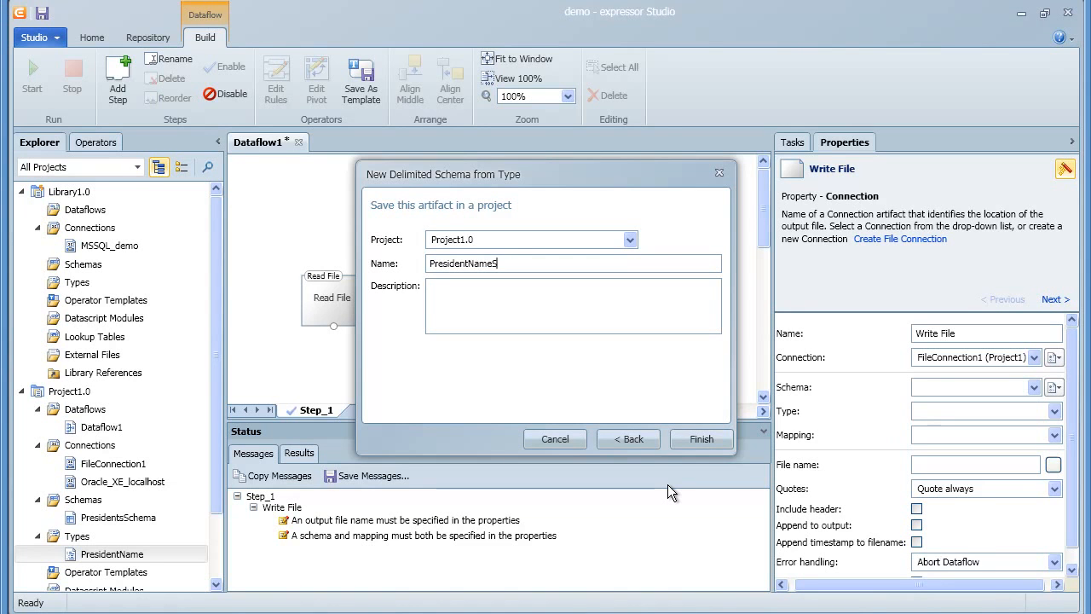
pyautogui.write('chema')
pyautogui.click(701, 439)
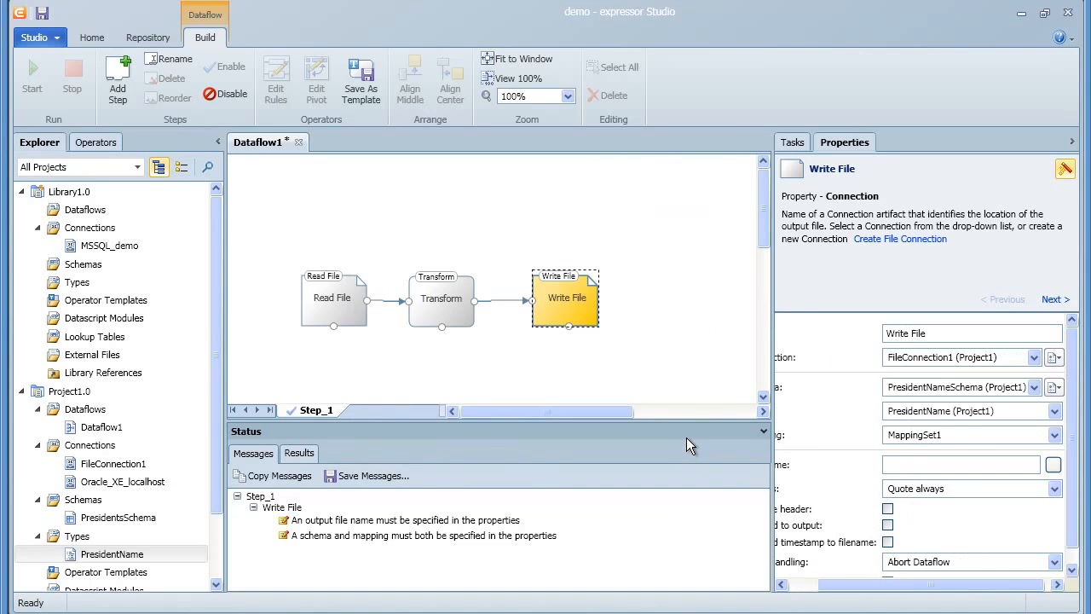
# Set the Write File output file name to president_name.txt, keep Quote always, and include a header.
pyautogui.click(885, 468)
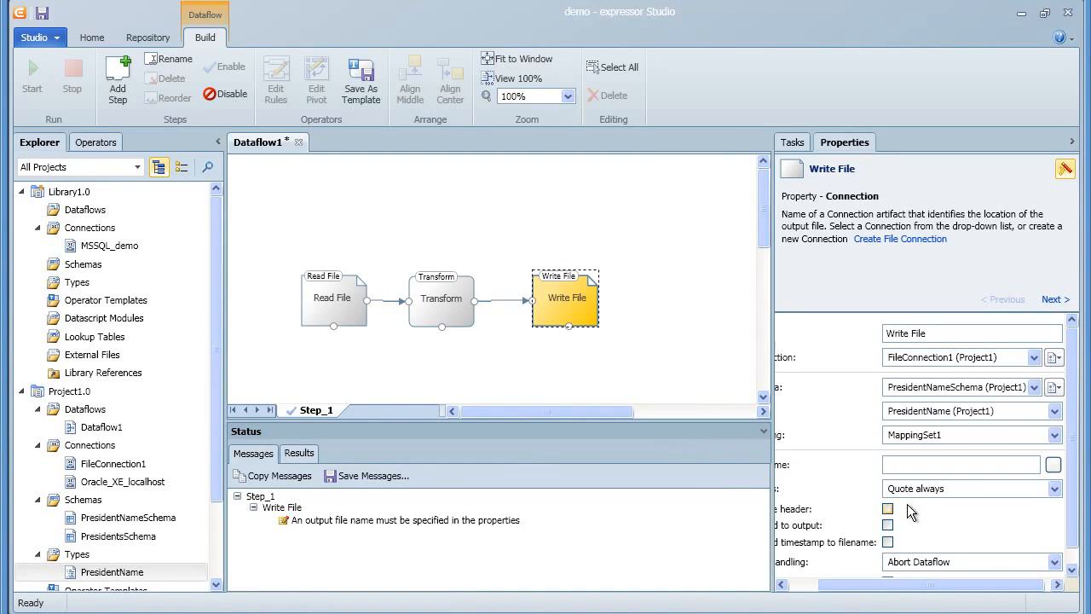
pyautogui.write('pre')
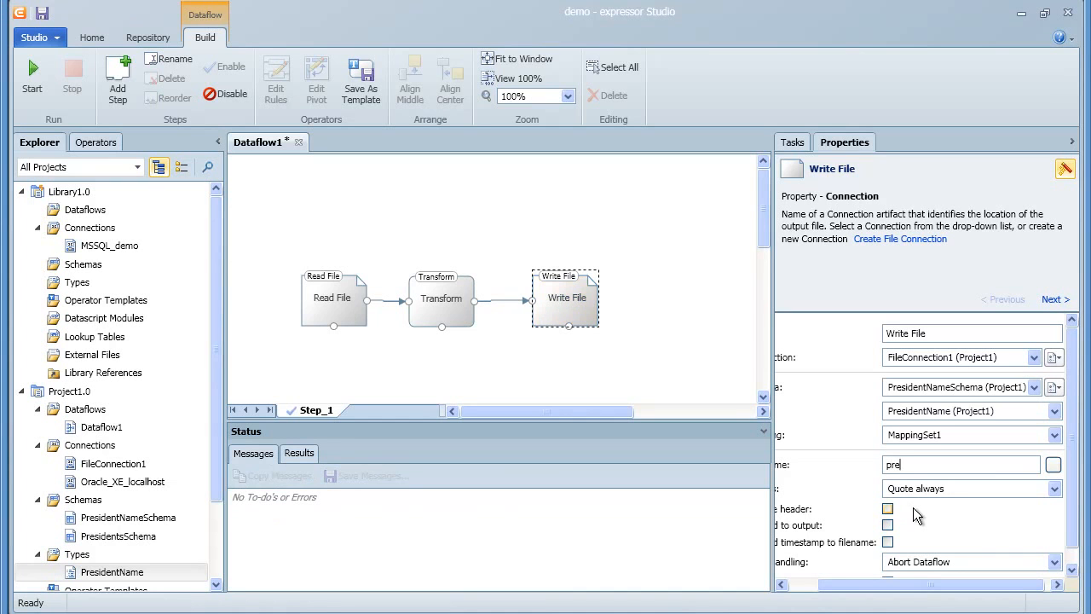
pyautogui.write('sident_name.txt')
pyautogui.click(1054, 489)
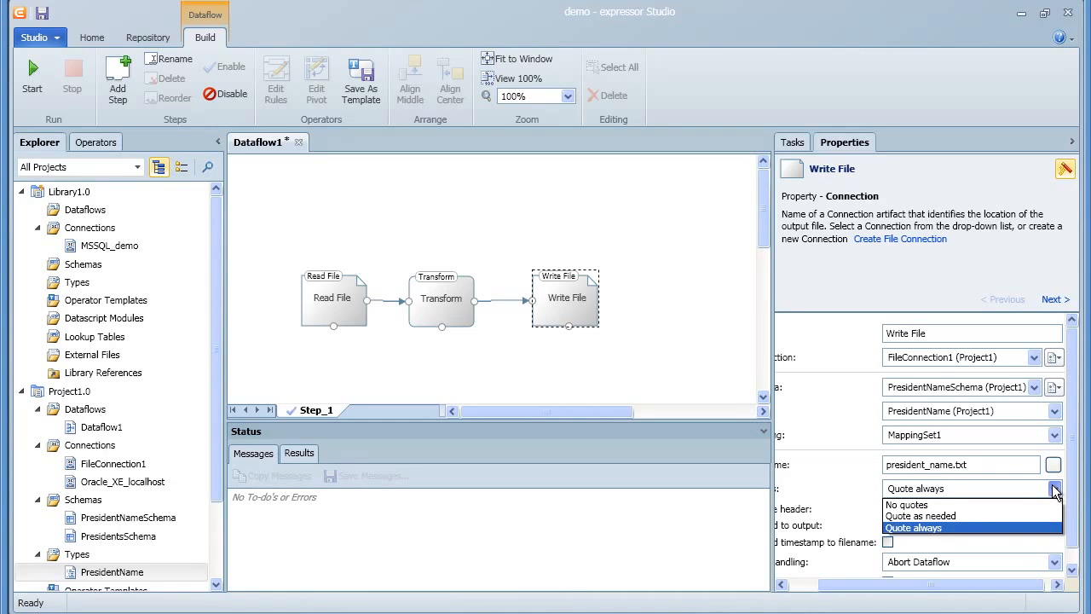
pyautogui.click(1055, 488)
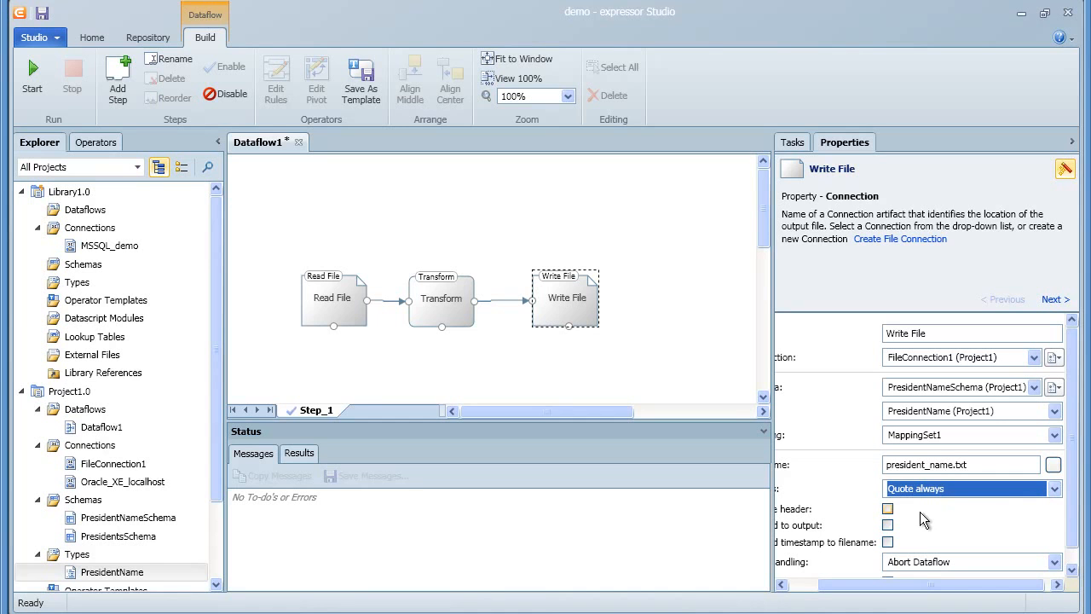
pyautogui.click(888, 510)
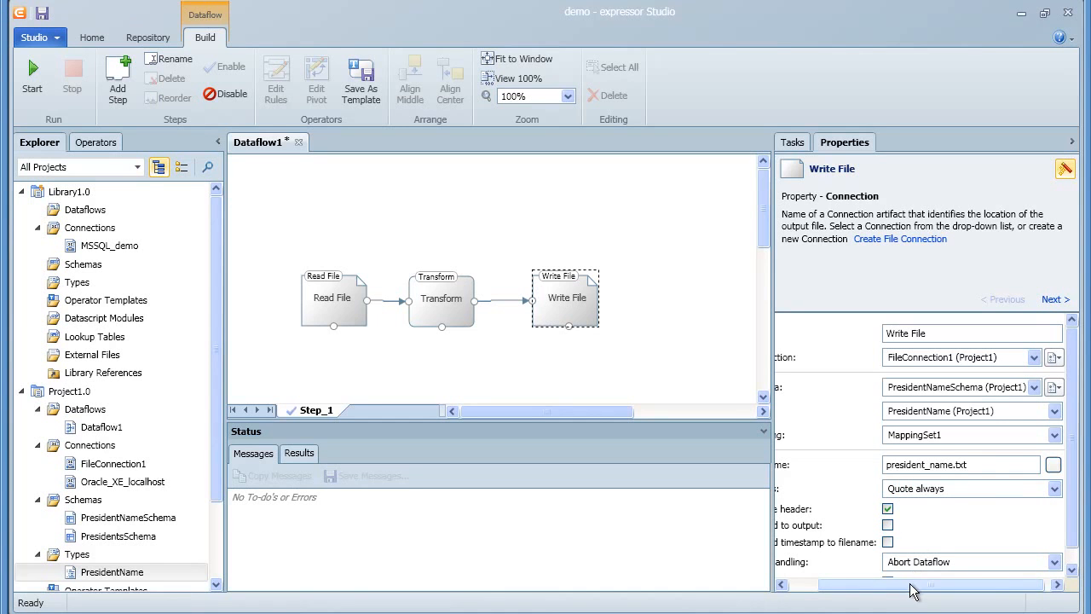
pyautogui.moveTo(913, 585); pyautogui.dragTo(871, 591)
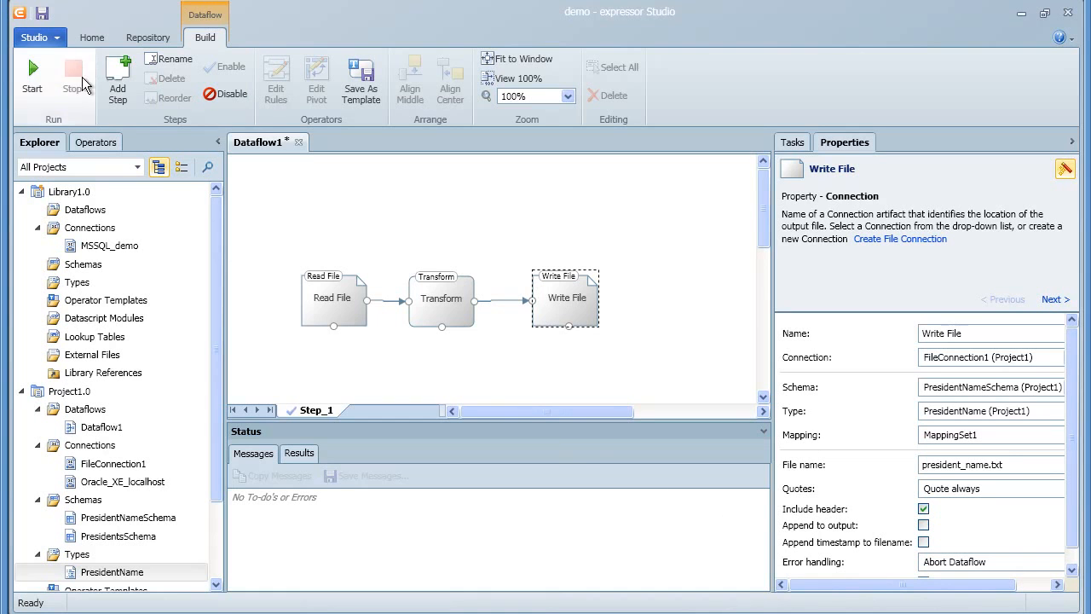
# Save and run Dataflow1, enlarging the results area to review the run output.
pyautogui.click(41, 13)
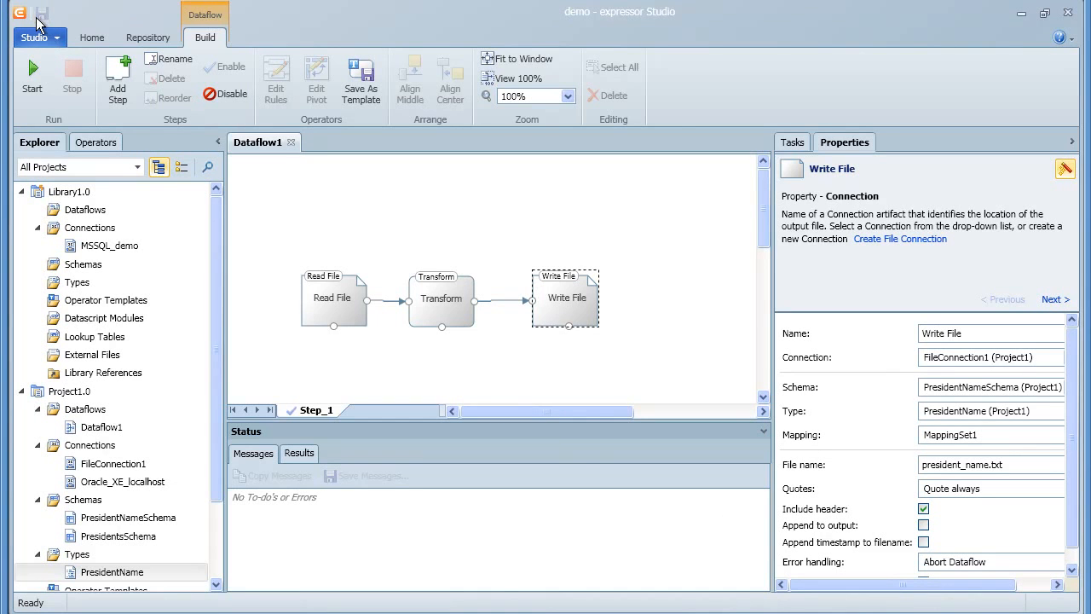
pyautogui.click(34, 74)
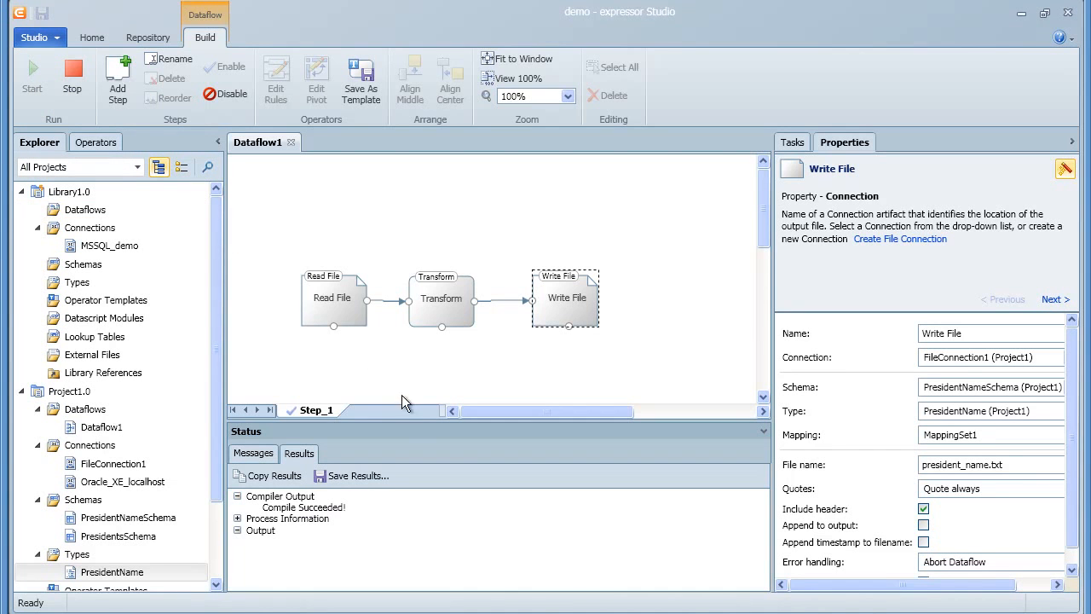
pyautogui.moveTo(410, 419); pyautogui.dragTo(389, 346)
pyautogui.moveTo(763, 469); pyautogui.dragTo(751, 516)
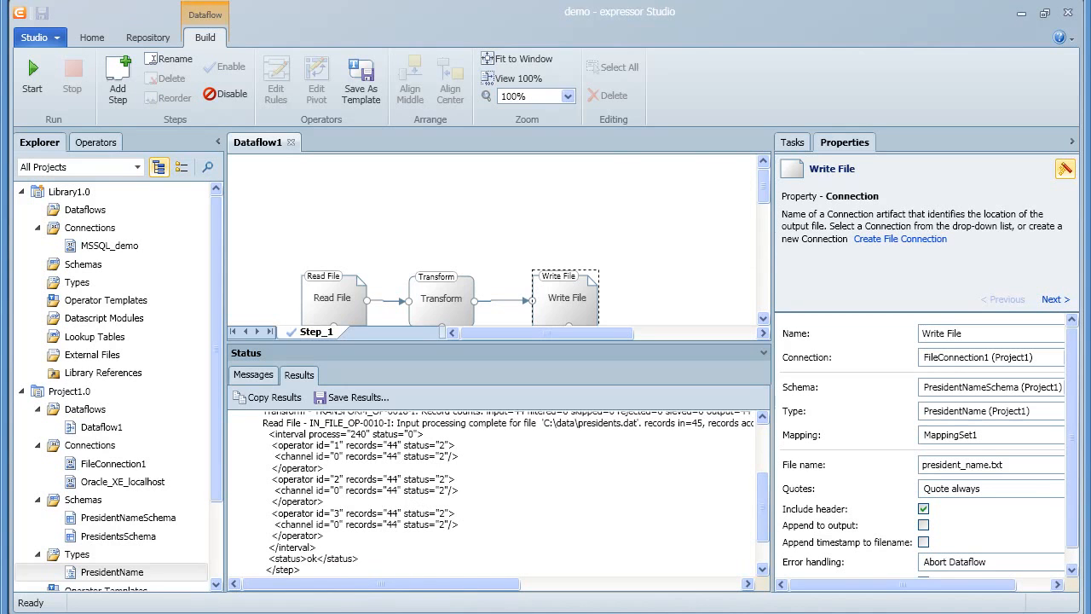
# Switch to the C:\data folder in Windows Explorer and open president_name.txt to inspect the written records.
pyautogui.click(362, 612)
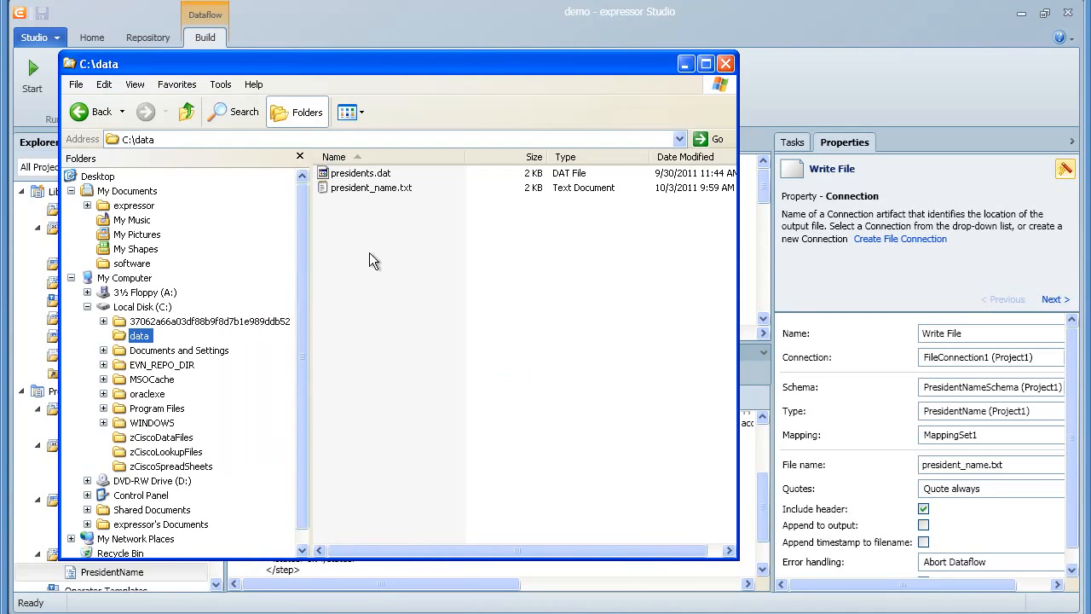
pyautogui.click(352, 193)
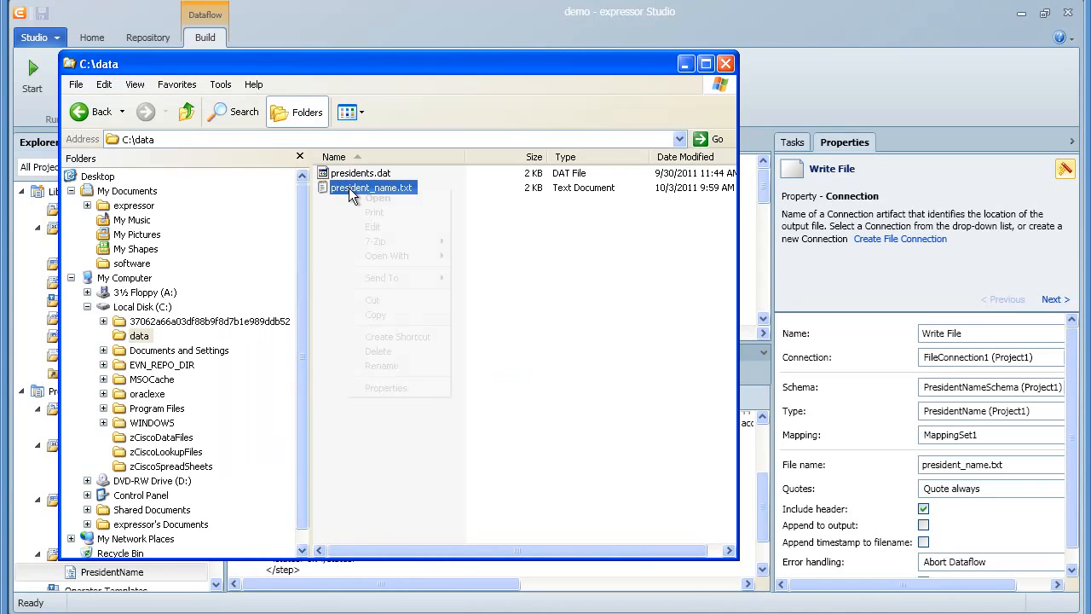
pyautogui.rightClick(351, 189)
pyautogui.click(369, 199)
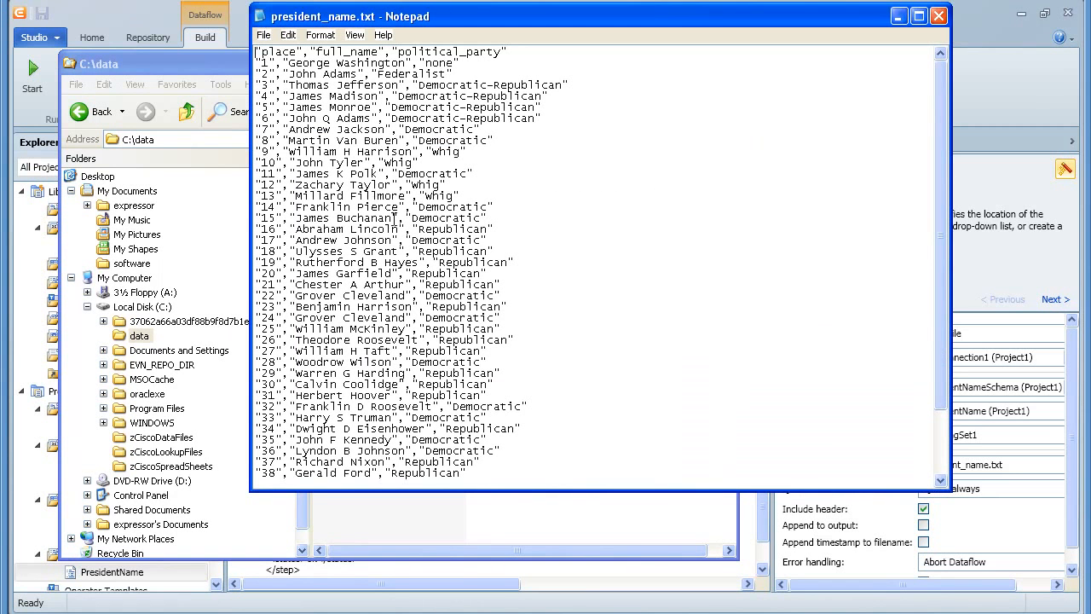